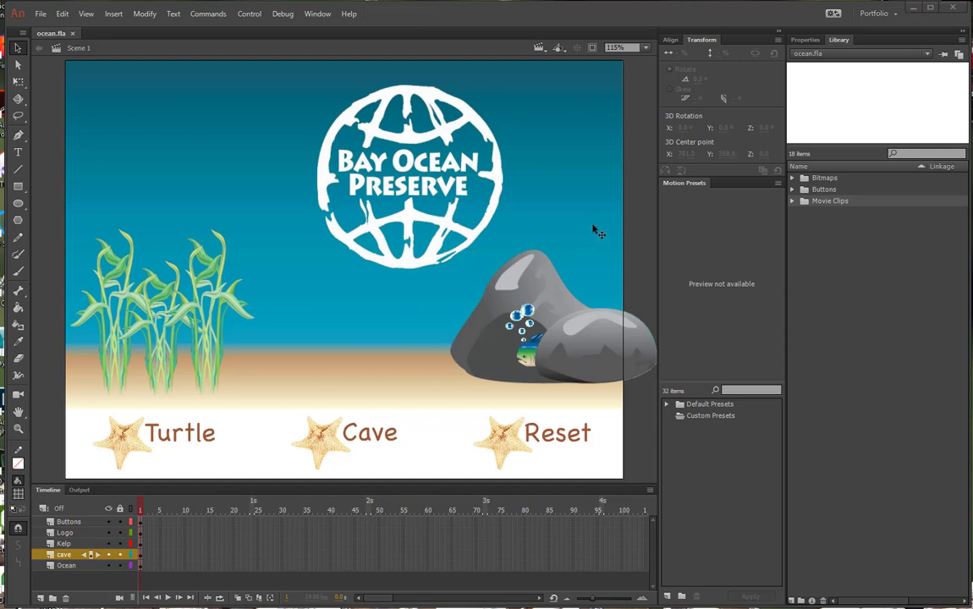
With the Selection tool active, set the document frame rate to 15 fps in Properties
left_click(15, 49)
left_click(806, 40)
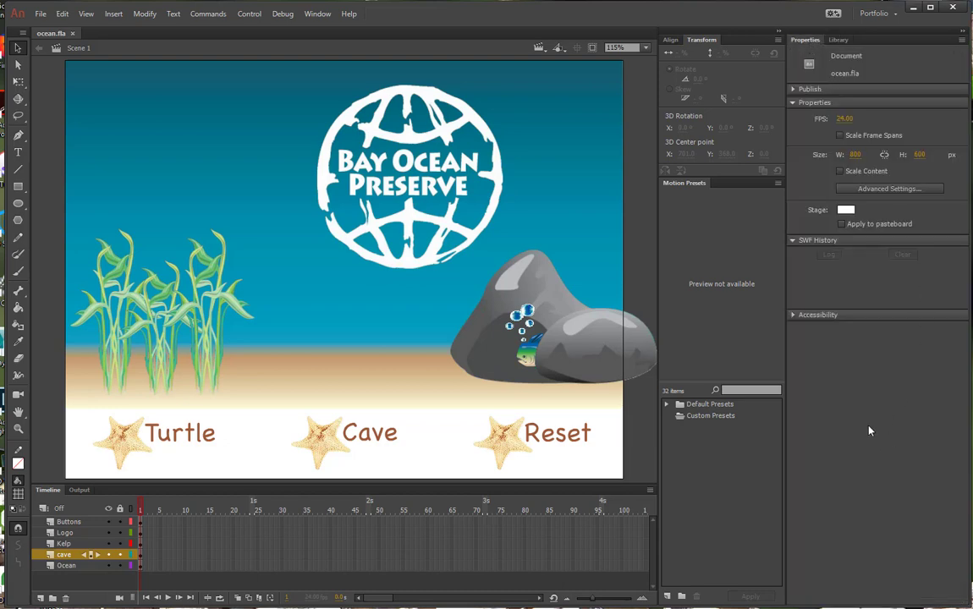
left_click(846, 119)
type("15")
key("Return")
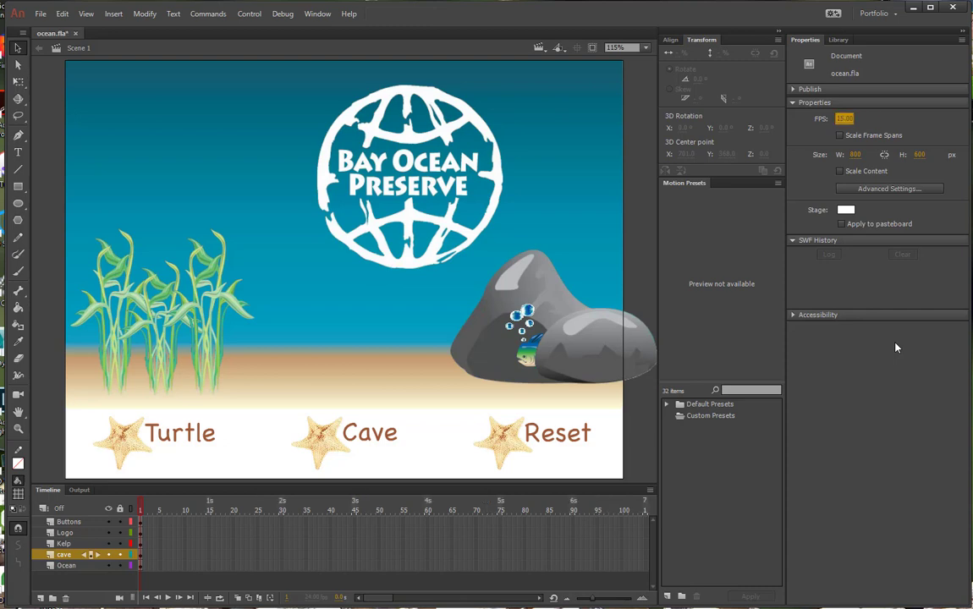
Enter the cave copy clip, then its nested Fish symbol, and select frame 7
double_click(584, 355)
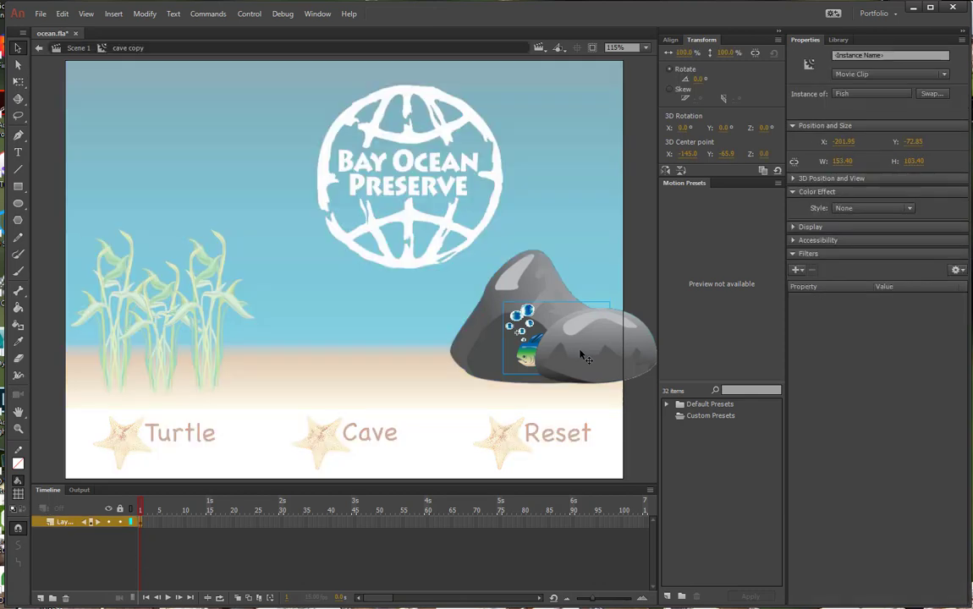
double_click(526, 359)
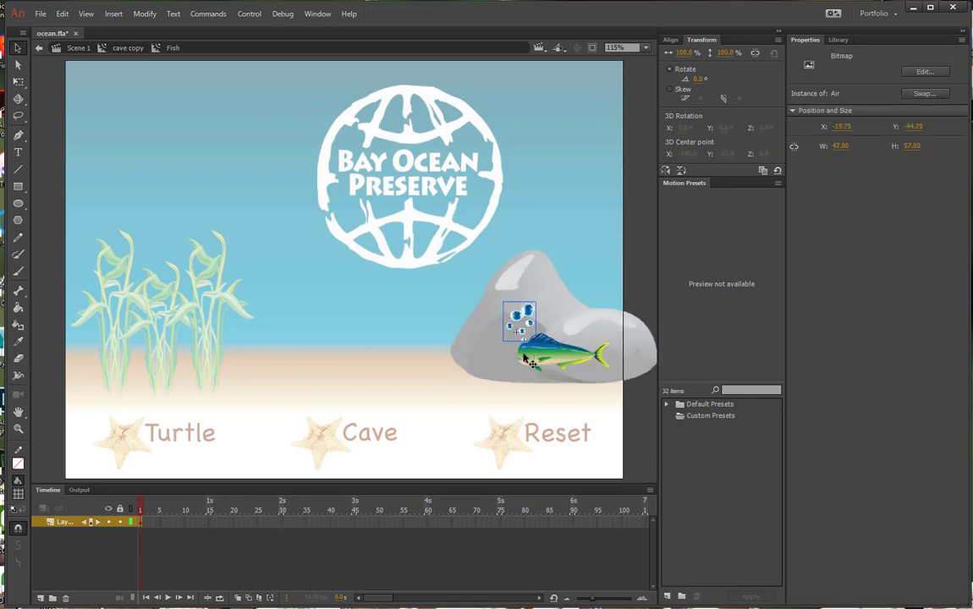
left_click(170, 523)
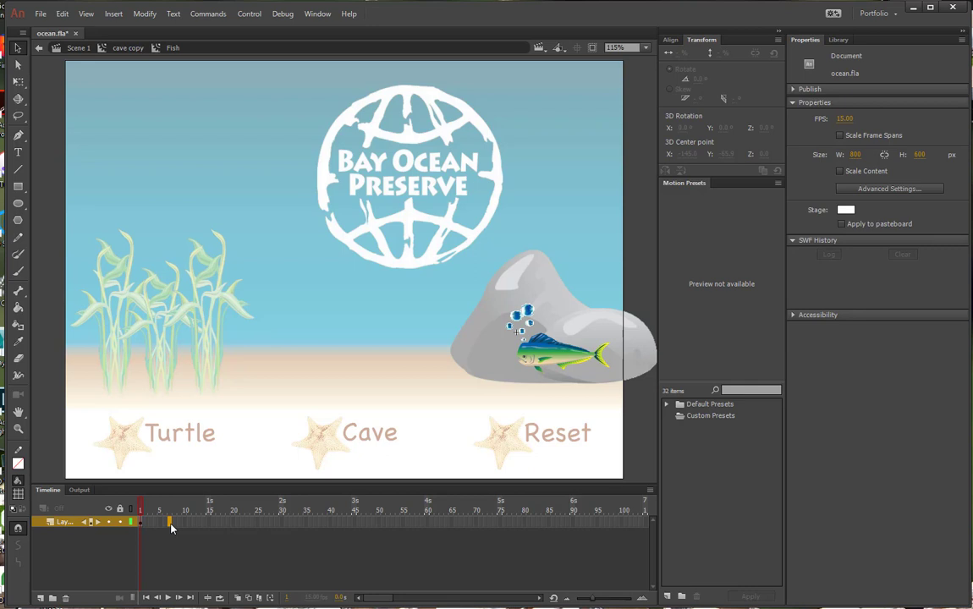
Add a keyframe at frame 7 and move the air bubbles up onto the rock
key("F6")
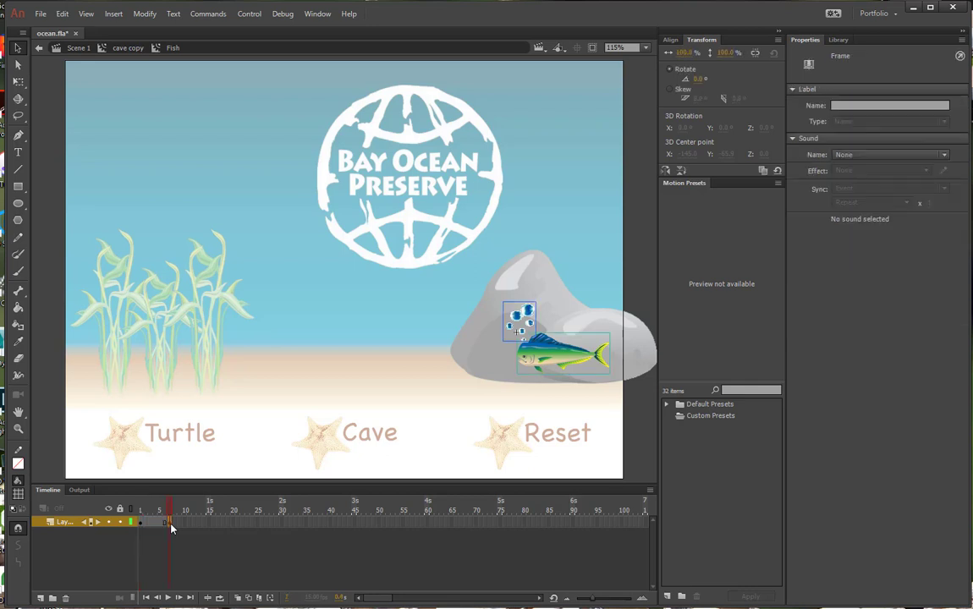
left_click(519, 320)
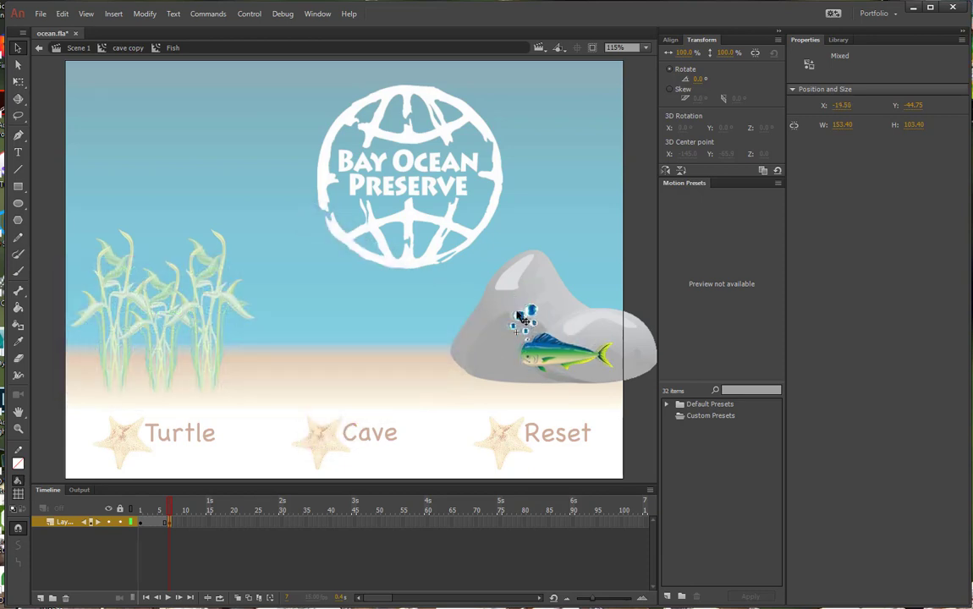
left_click(520, 320)
left_click_drag(519, 321, 520, 281)
Insert a keyframe at frame 15 and raise the bubbles to the rock's top
right_click(204, 525)
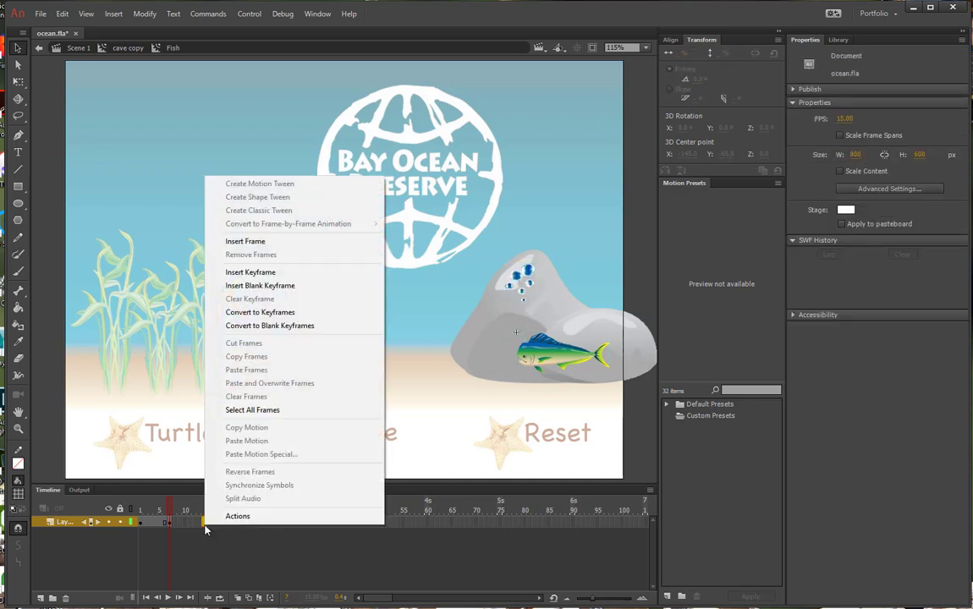
left_click(245, 289)
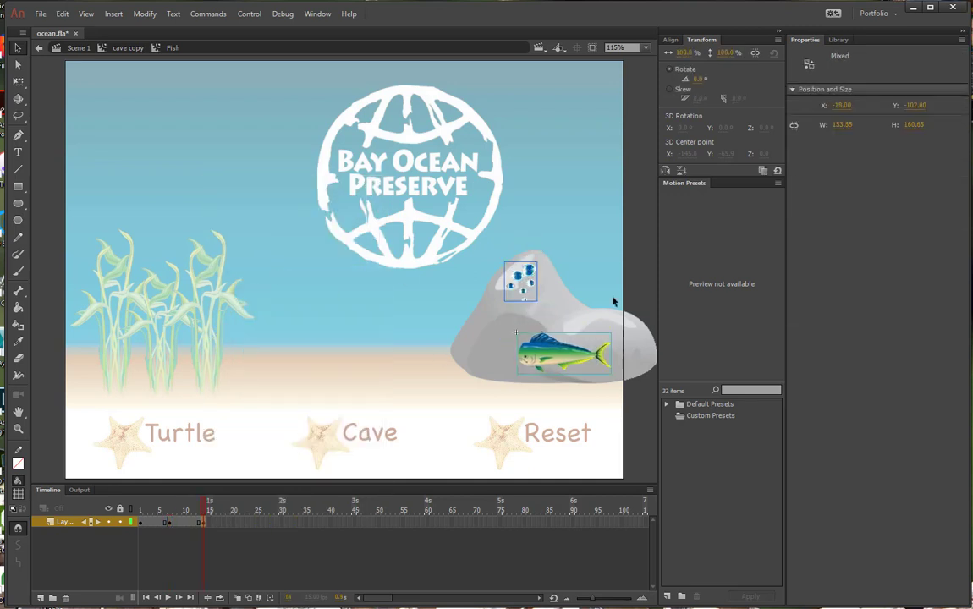
left_click(523, 276)
left_click_drag(523, 276, 520, 244)
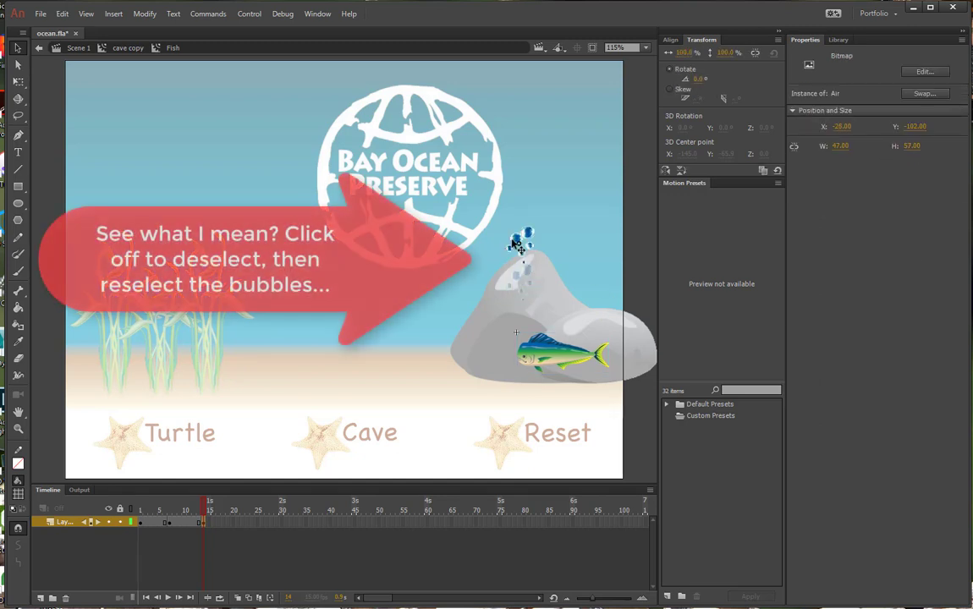
left_click(218, 525)
Keyframe frames 23 and 28, lifting the bubbles above the rock toward the logo
right_click(234, 522)
left_click(271, 284)
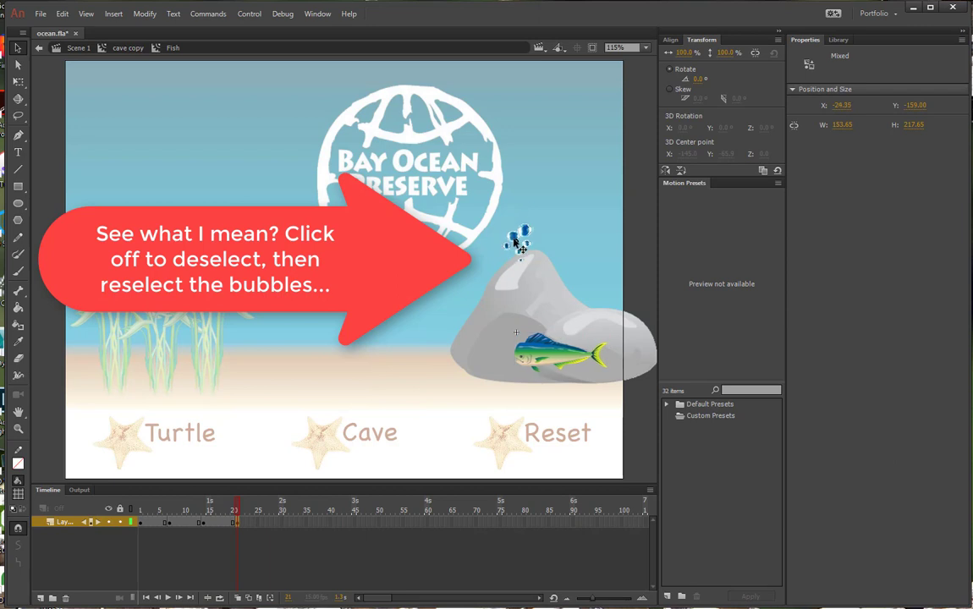
left_click_drag(519, 241, 526, 203)
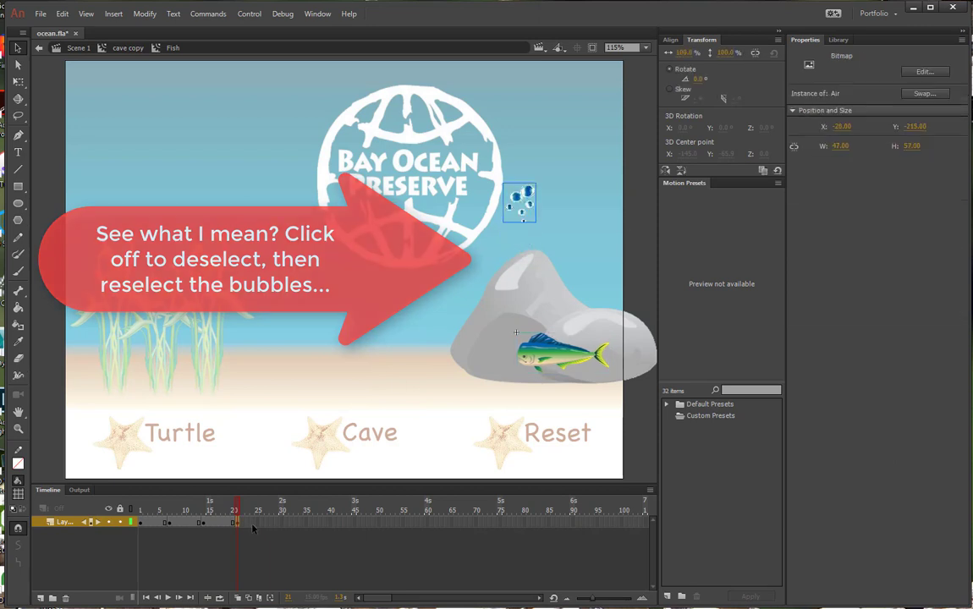
key("period")
key("period")
key("period")
key("period")
key("period")
left_click(525, 201)
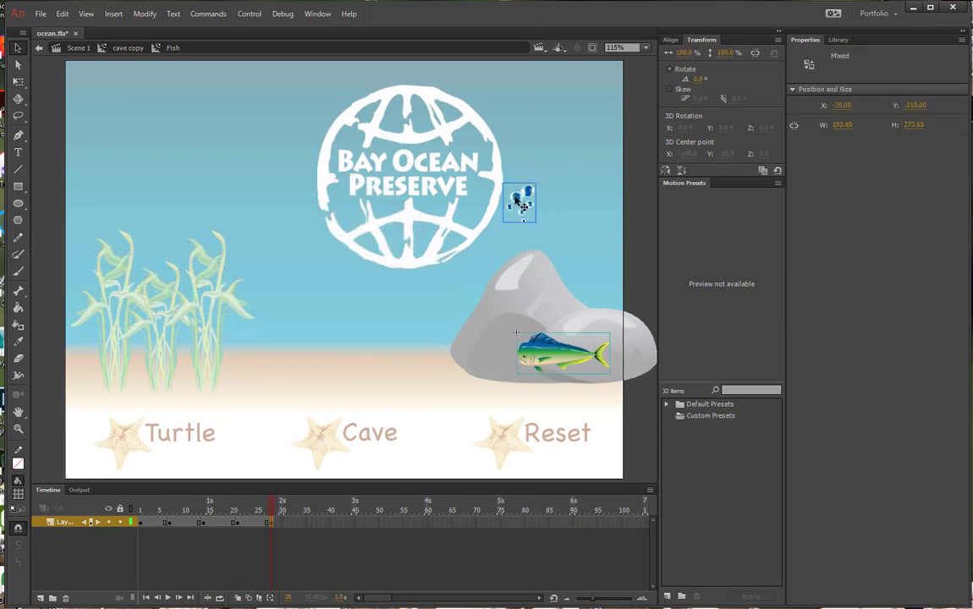
left_click_drag(530, 201, 531, 161)
At frames 35 and 42, move the bubbles beside the logo, then to the stage top
left_click(308, 525)
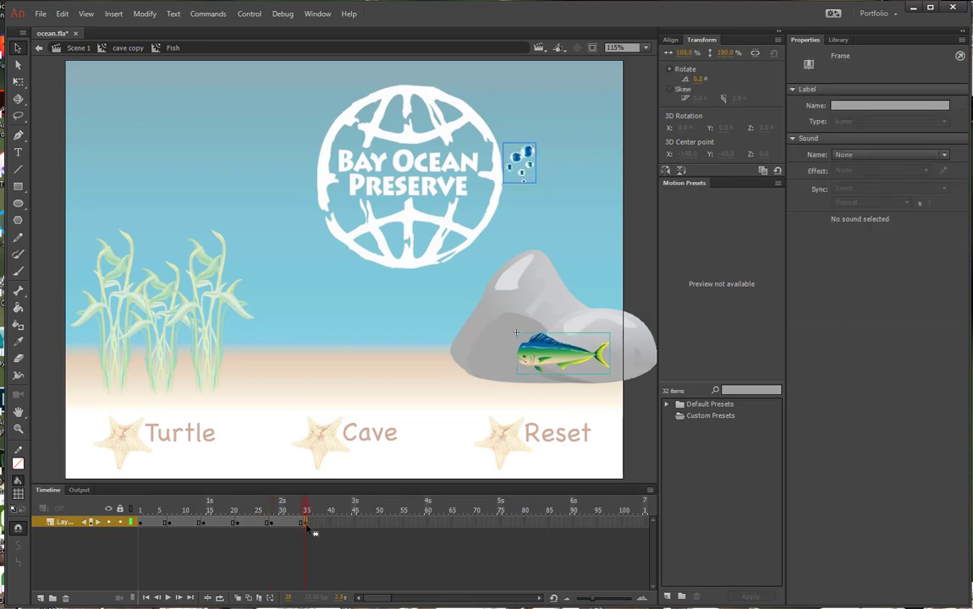
left_click(522, 159)
left_click_drag(521, 159, 538, 118)
left_click(639, 162)
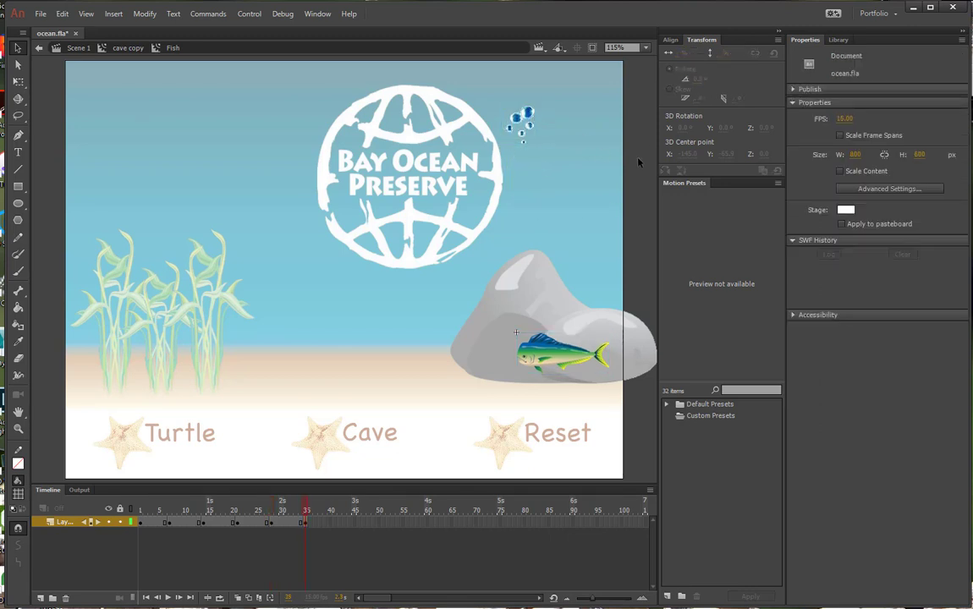
left_click(341, 523)
left_click_drag(519, 123, 526, 85)
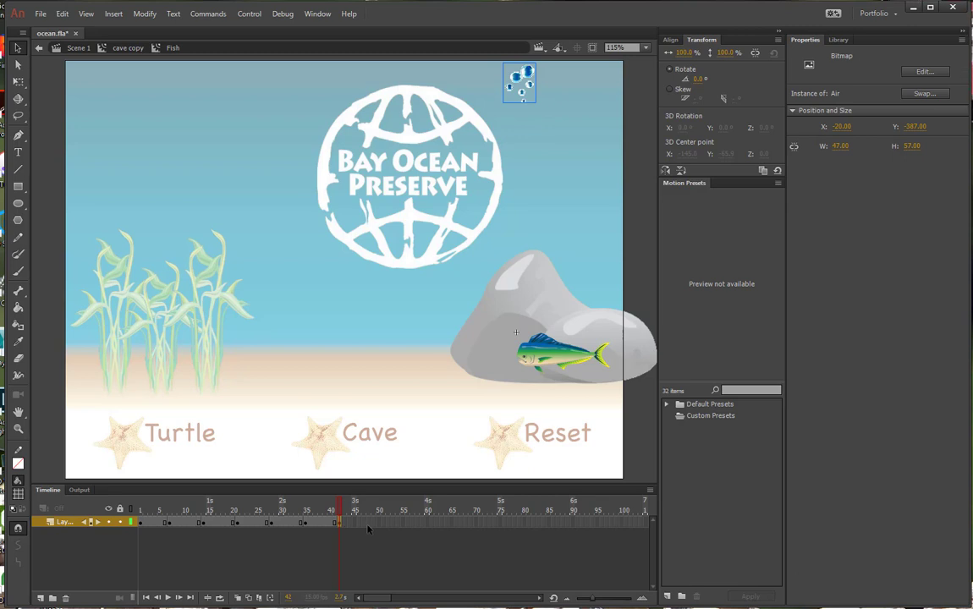
Keyframe frame 48 at 100% zoom and move the bubbles above the stage's top edge
left_click(374, 523)
key("F6")
left_click(626, 47)
left_click(630, 127)
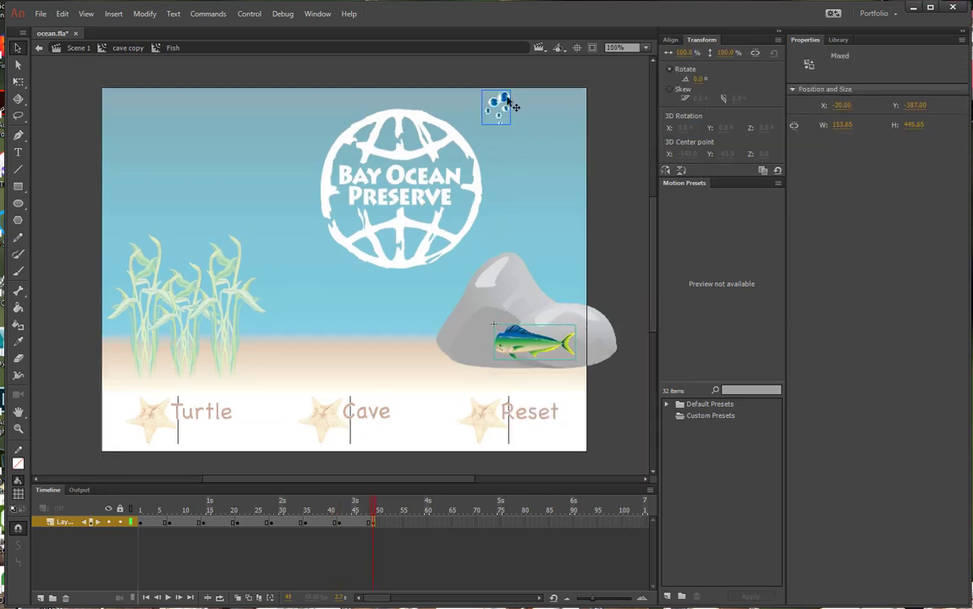
left_click(558, 125)
left_click_drag(497, 103, 499, 71)
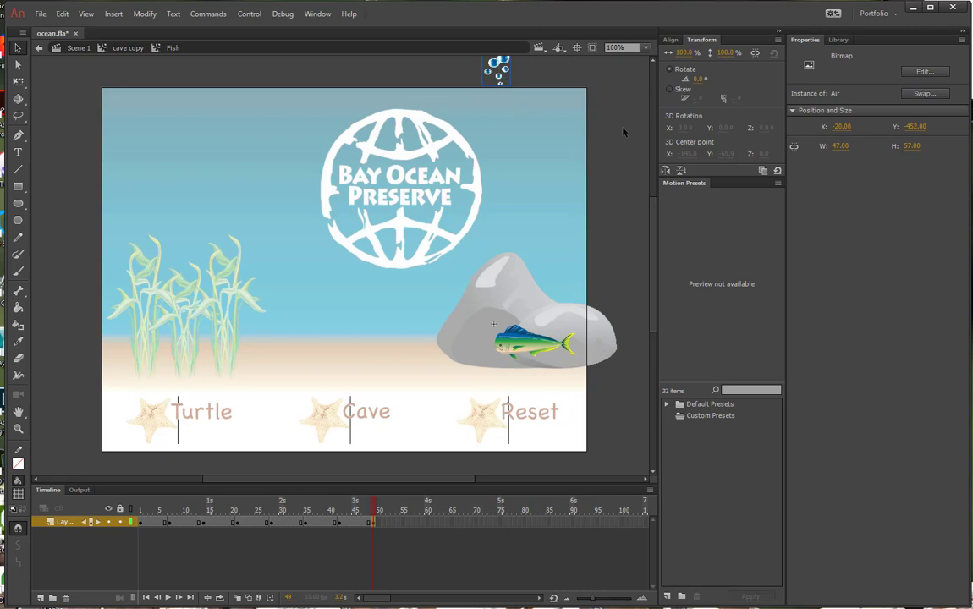
Extend the Fish timeline to frame 55 and scrub from frame 31 to preview the bubbles
left_click(376, 524)
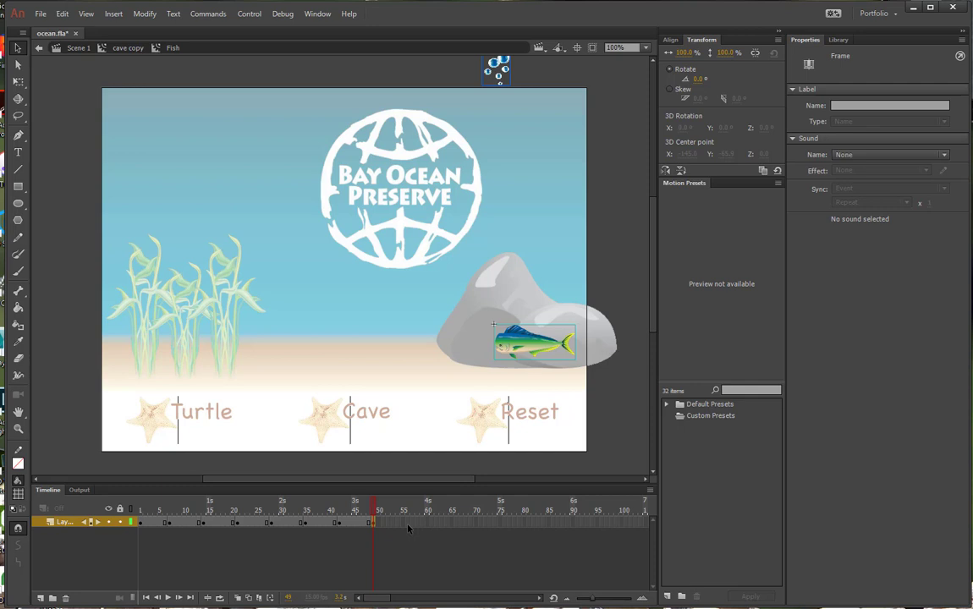
left_click(408, 523)
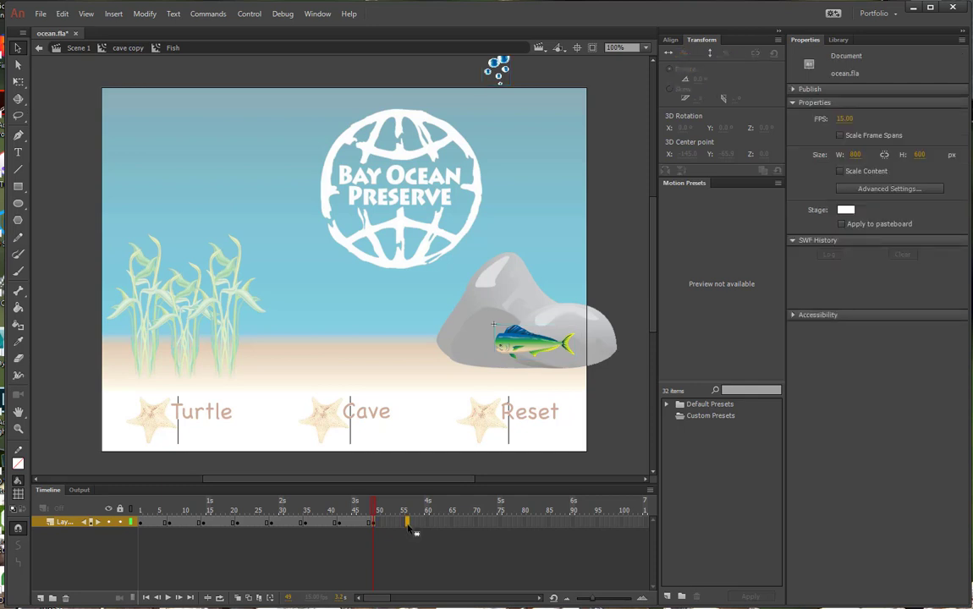
left_click(408, 523)
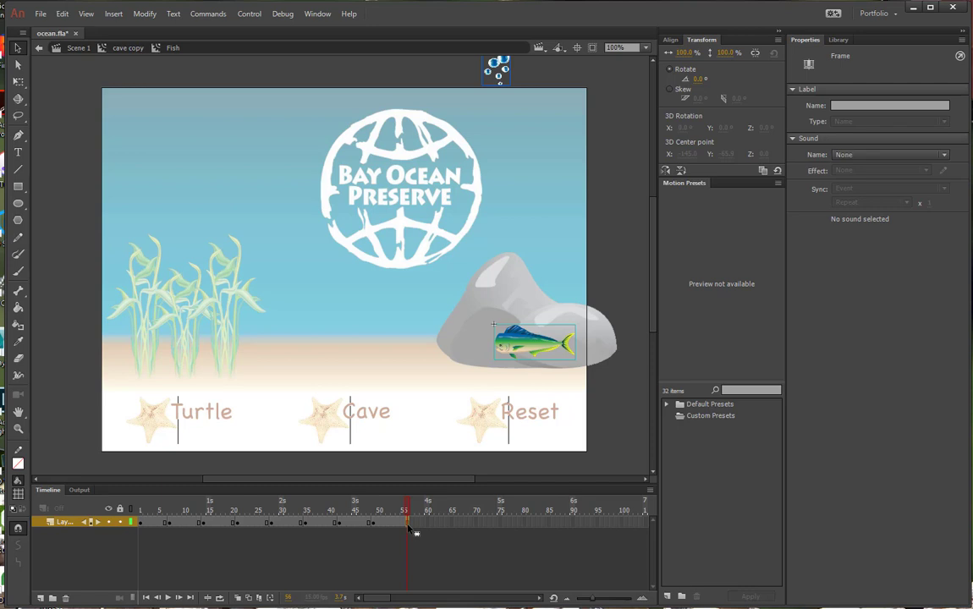
left_click(283, 522)
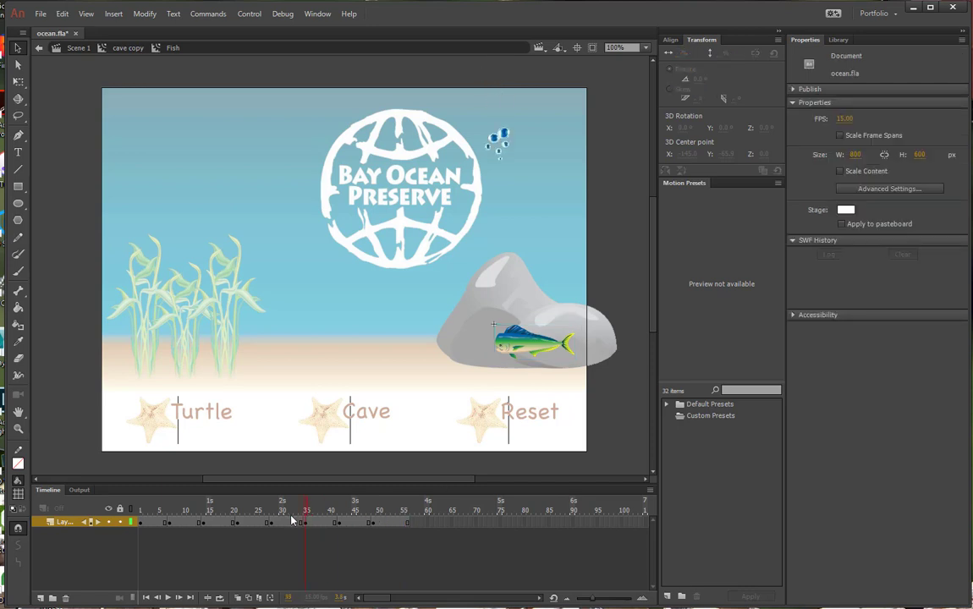
left_click_drag(282, 521, 311, 519)
Return to Scene 1, save, and add a new layer named Turtle above Logo
left_click(78, 47)
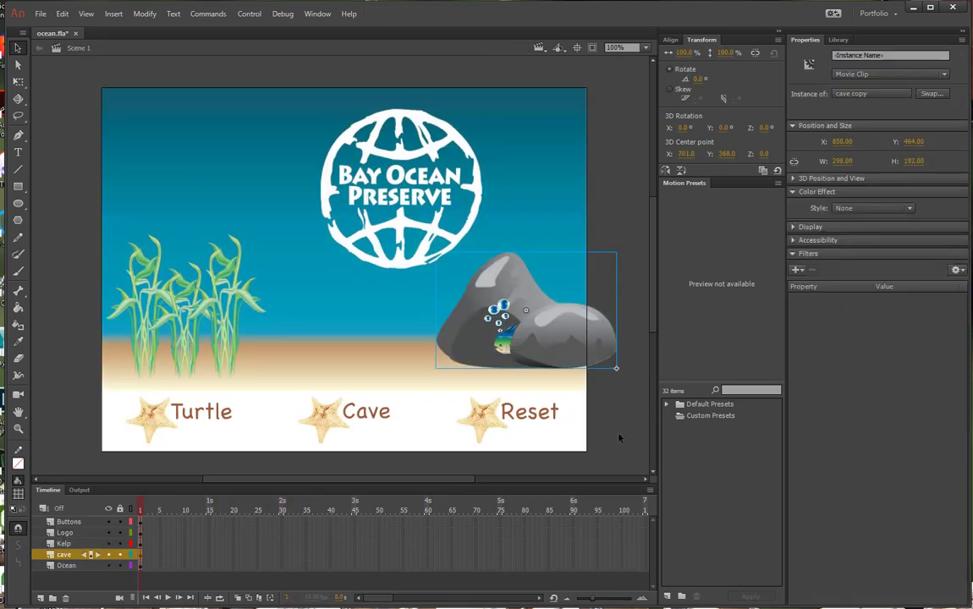
key("ctrl+s")
left_click(83, 534)
left_click(39, 598)
double_click(72, 535)
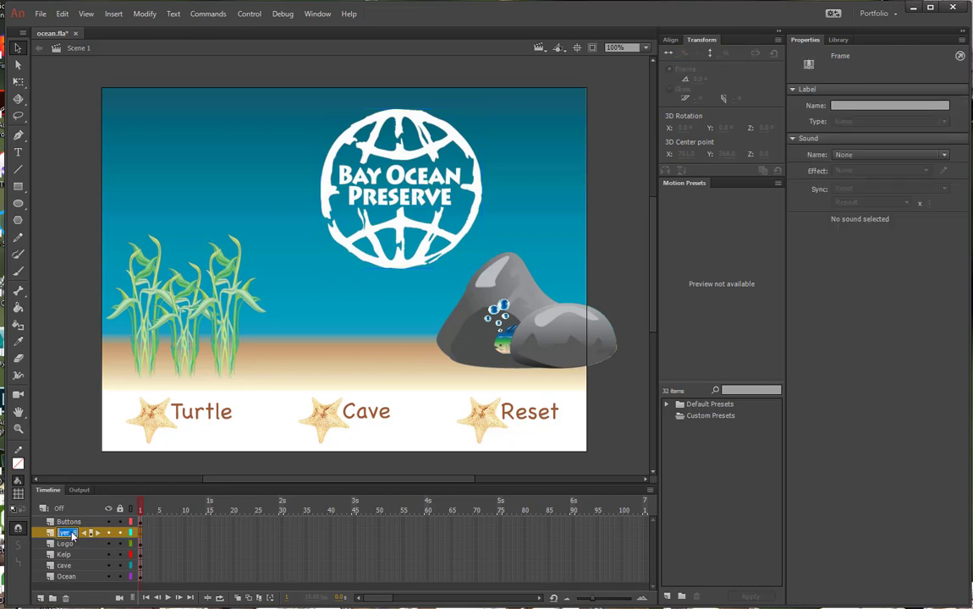
type("Turtle")
key("Return")
Drag the Turtle bitmap from the Library's Bitmaps folder onto the stage
left_click(836, 41)
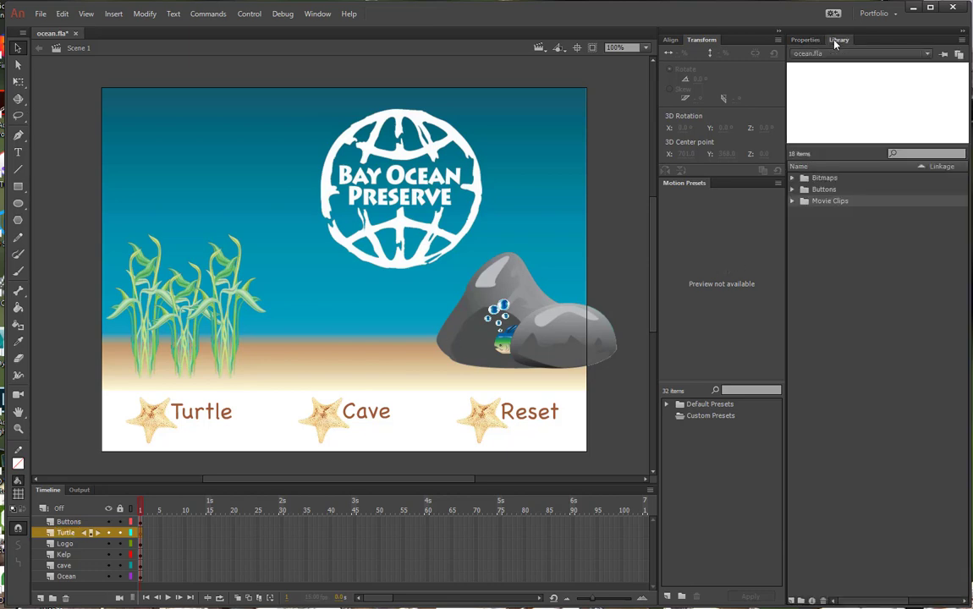
left_click(793, 179)
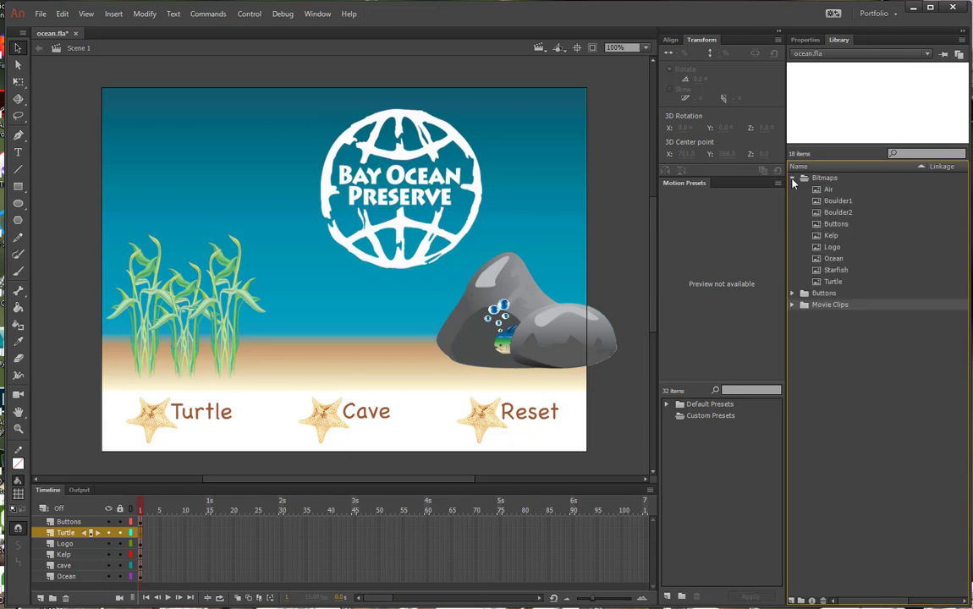
left_click(833, 282)
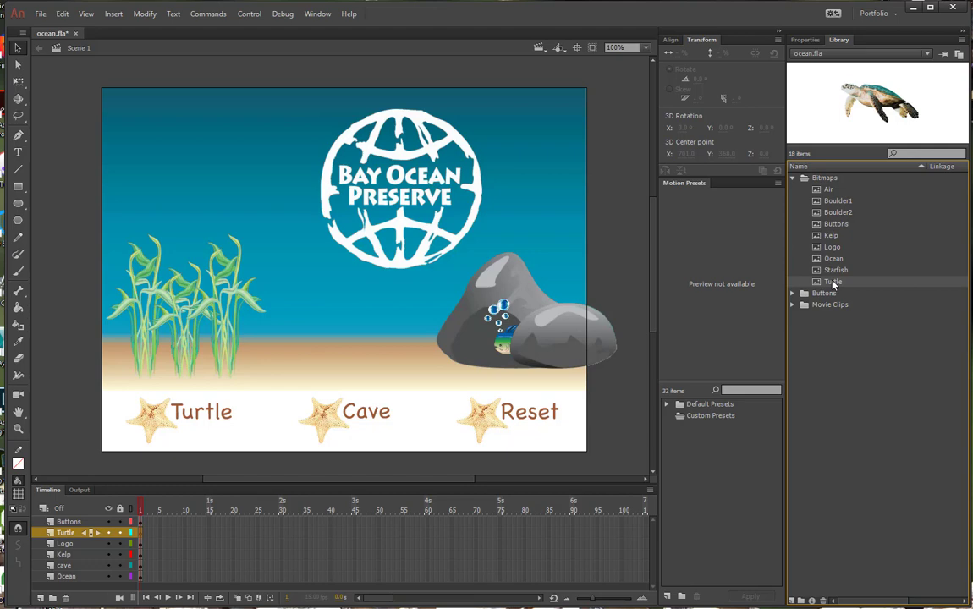
left_click_drag(832, 284, 414, 290)
Scale the turtle to 50% in Transform and place it just past the stage's right edge
left_click_drag(296, 241, 306, 238)
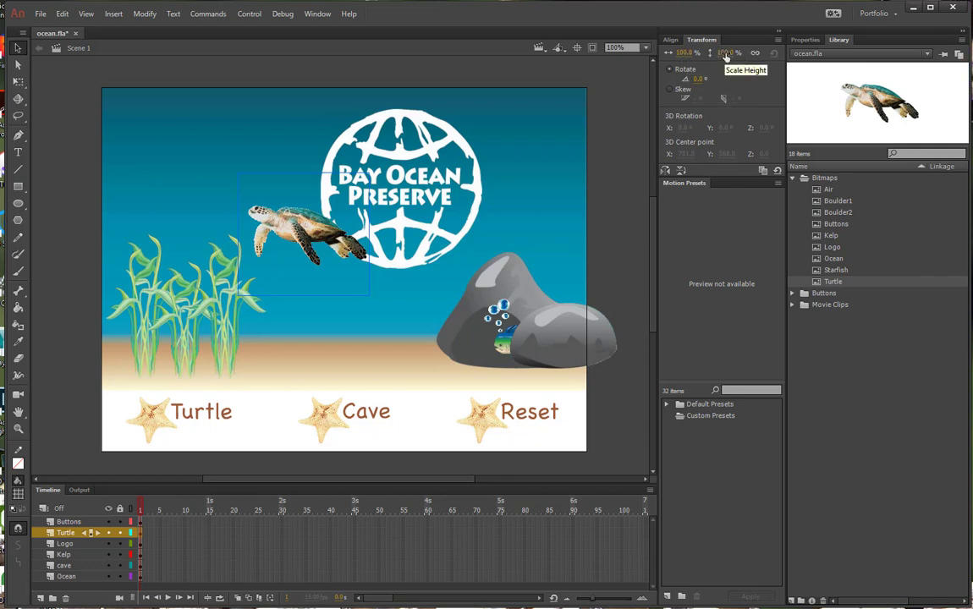
left_click(726, 54)
type("50")
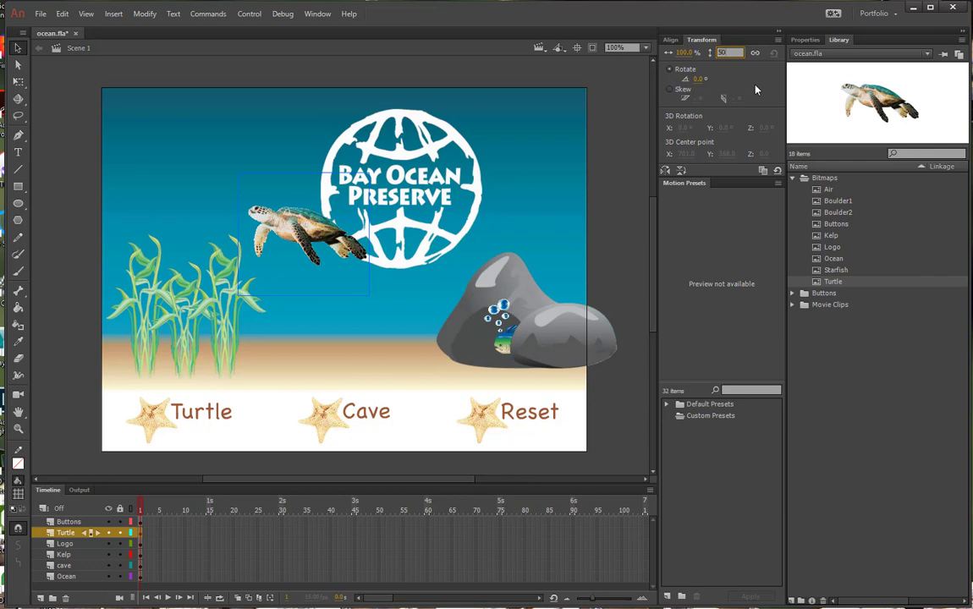
key("Return")
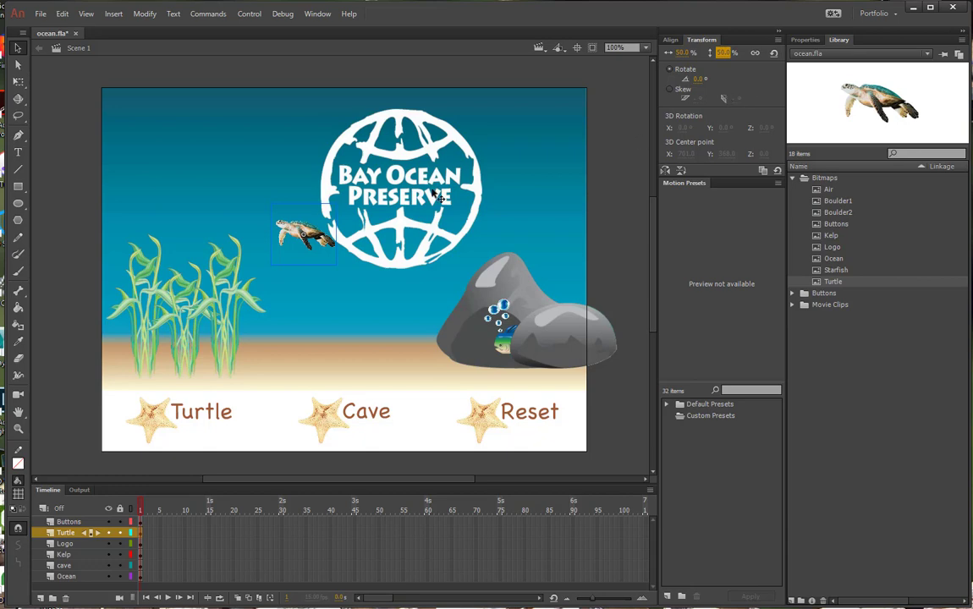
left_click_drag(285, 209, 624, 237)
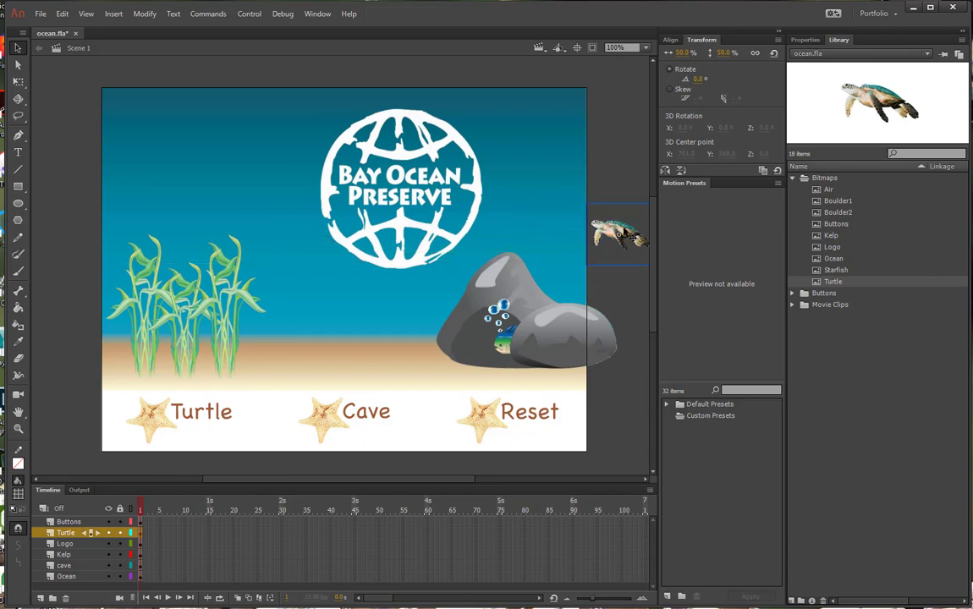
Convert the turtle (F8) into movie clip 'Swimmer' filed in Movie Clips, and expand that folder
key("F8")
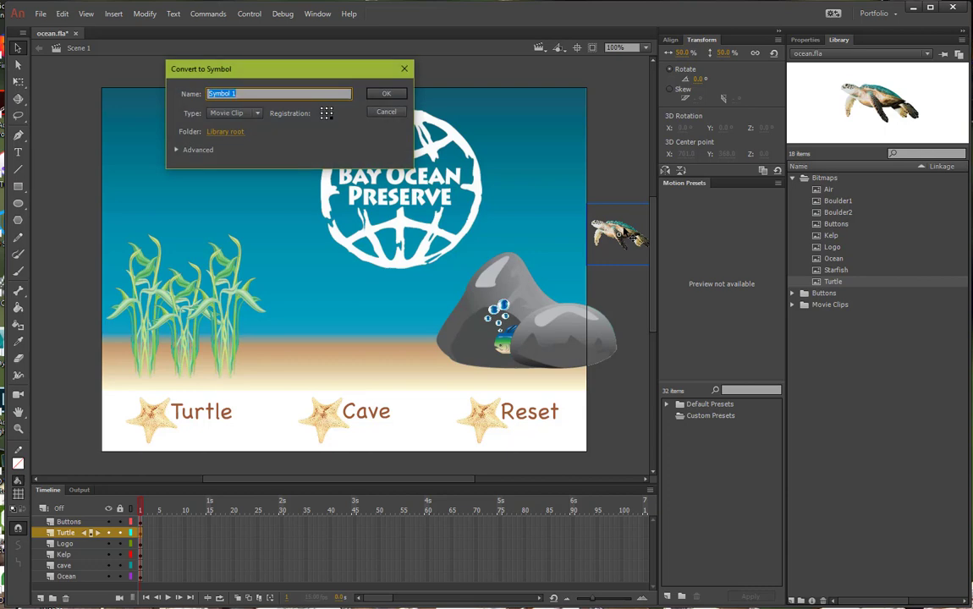
type("Swimmer")
left_click(295, 108)
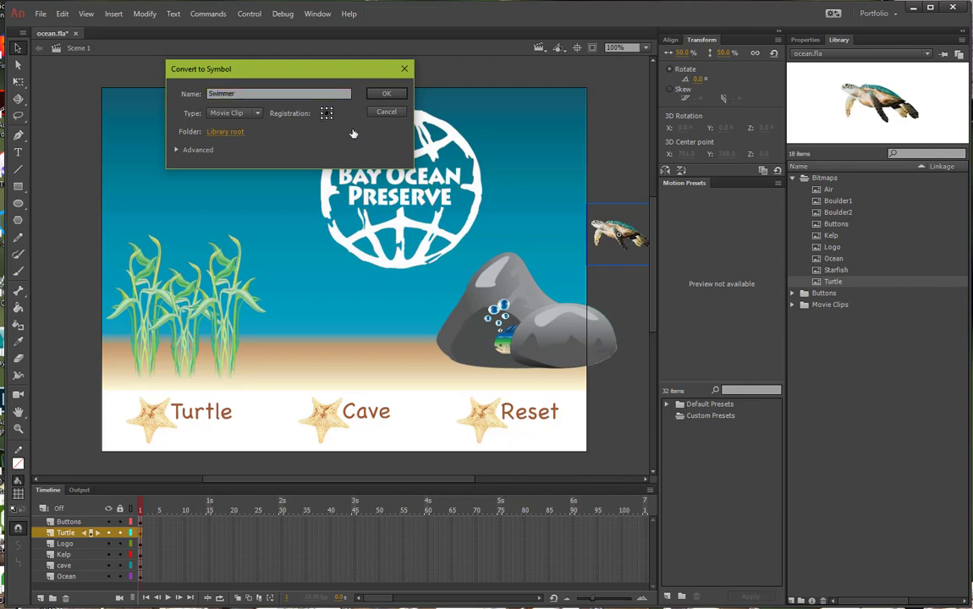
left_click(229, 133)
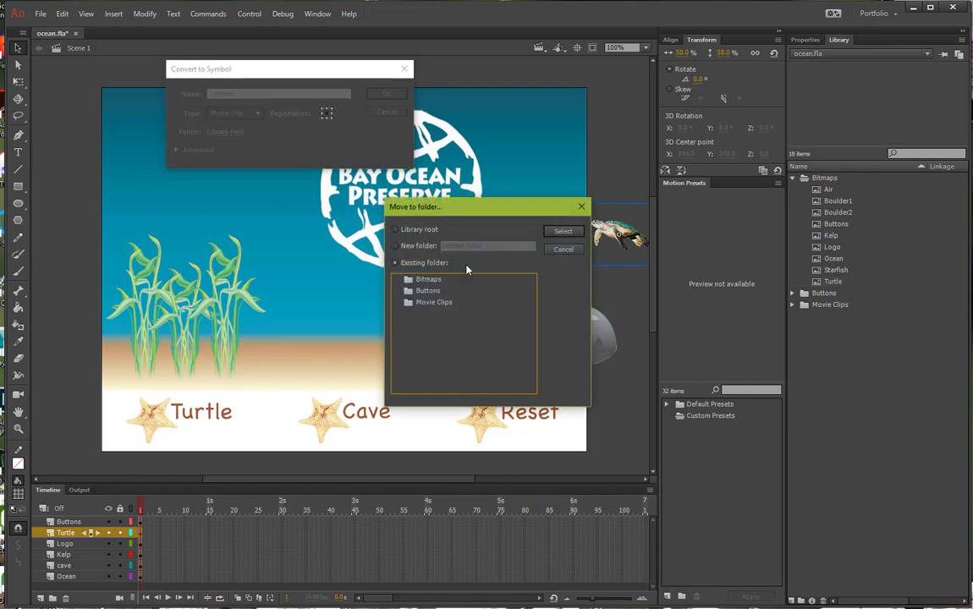
left_click(419, 302)
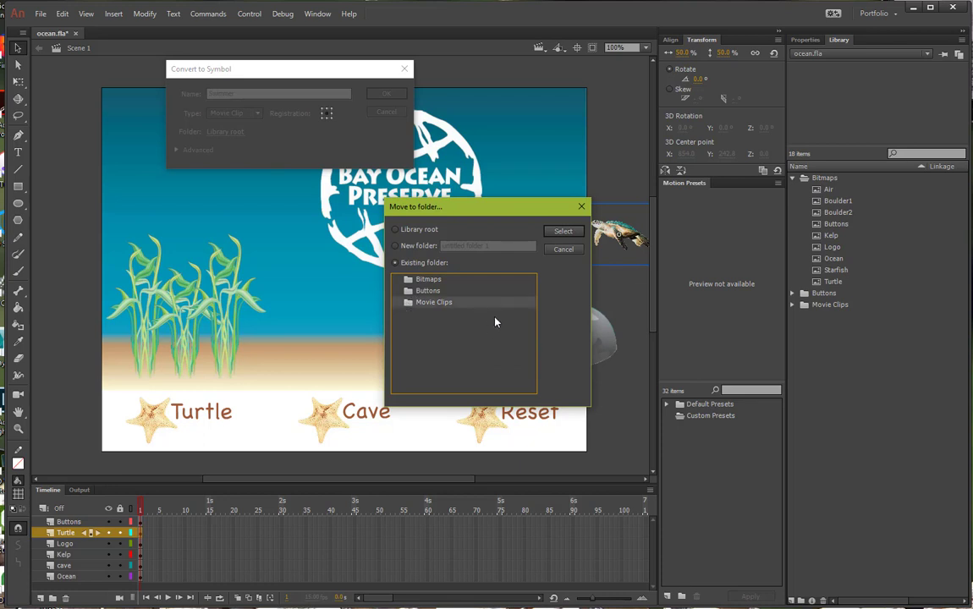
left_click(564, 233)
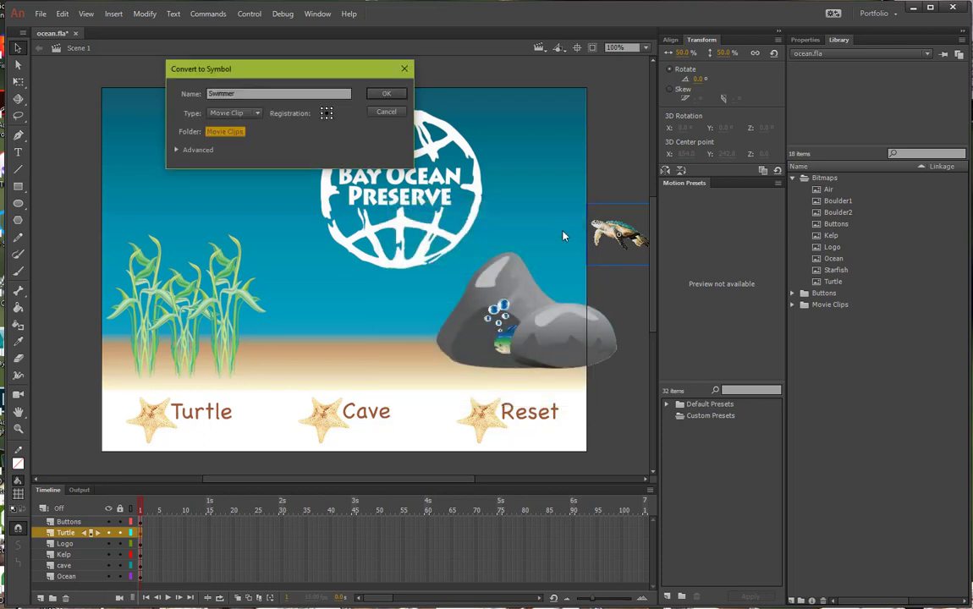
left_click(388, 94)
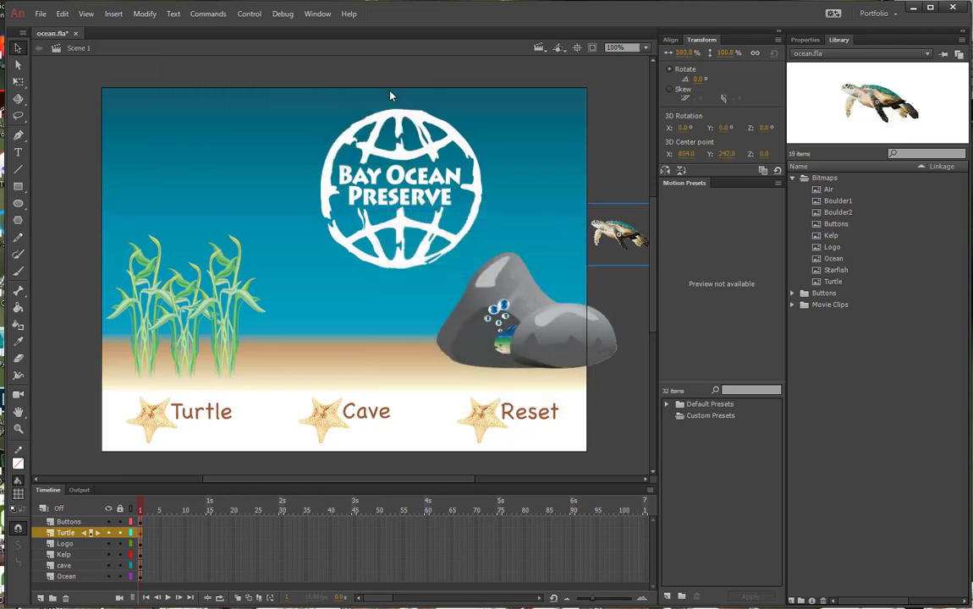
left_click(793, 305)
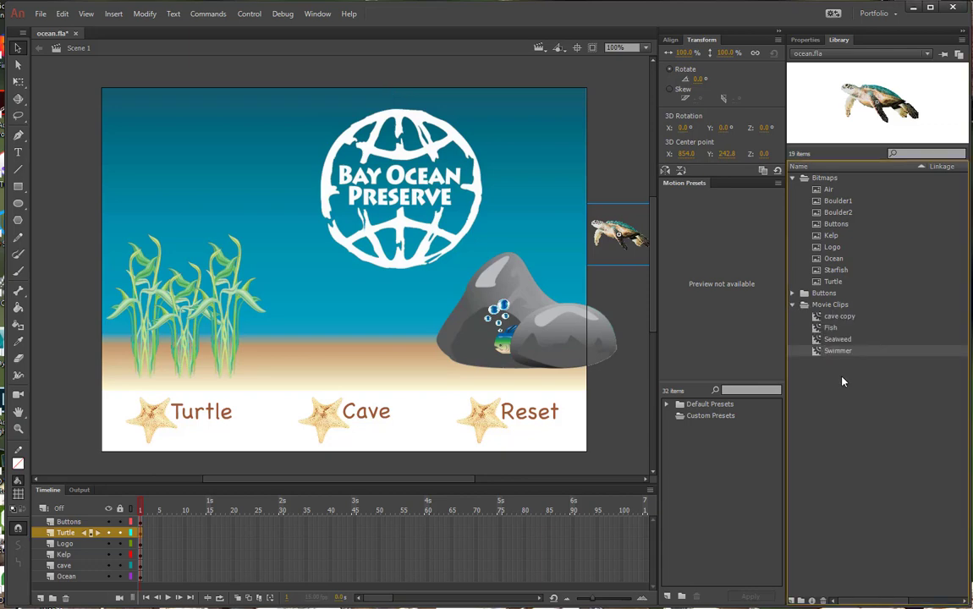
Select the Turtle layer's frames up to 90 and apply Create Motion Tween
left_click(574, 536)
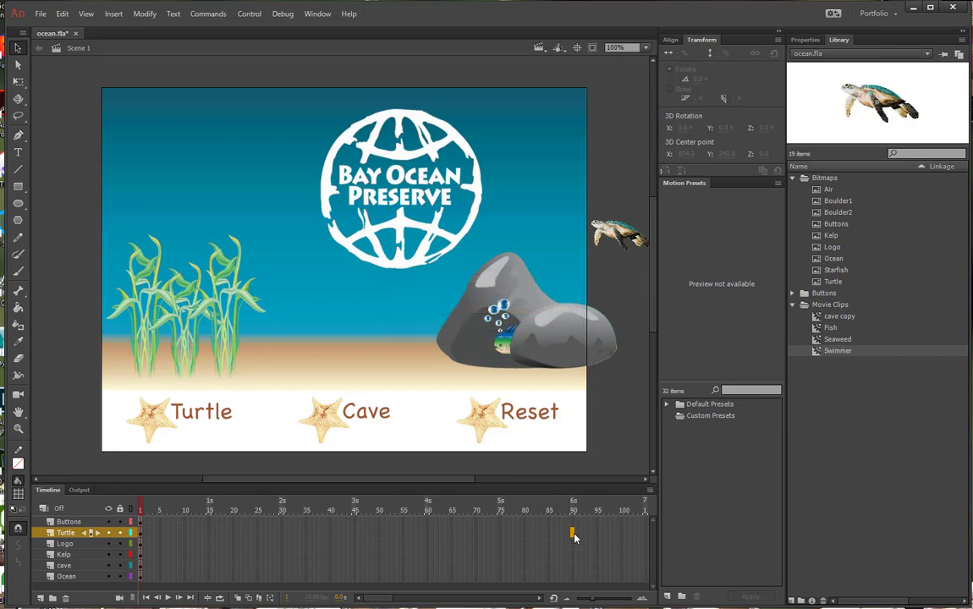
right_click(449, 536)
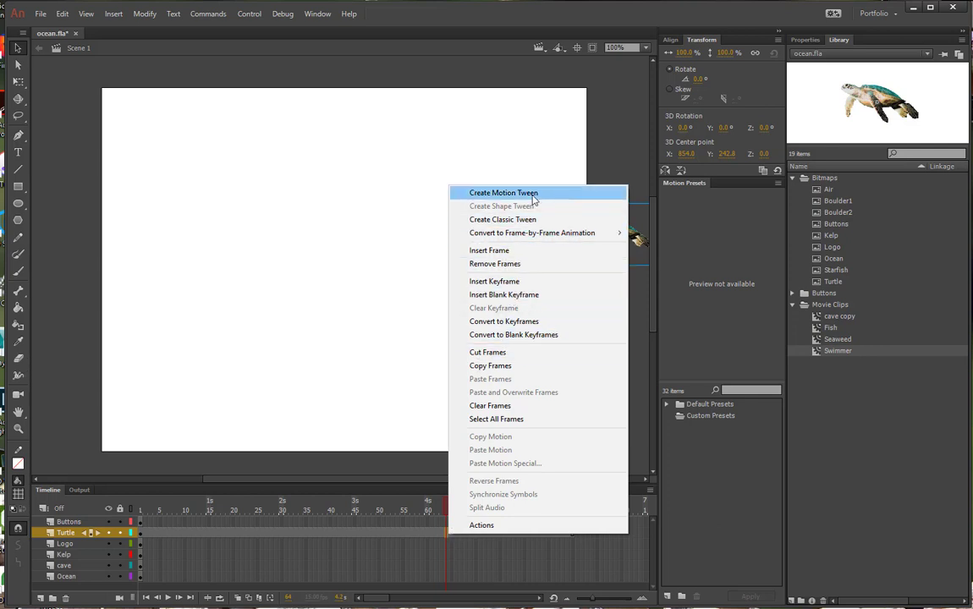
left_click(534, 195)
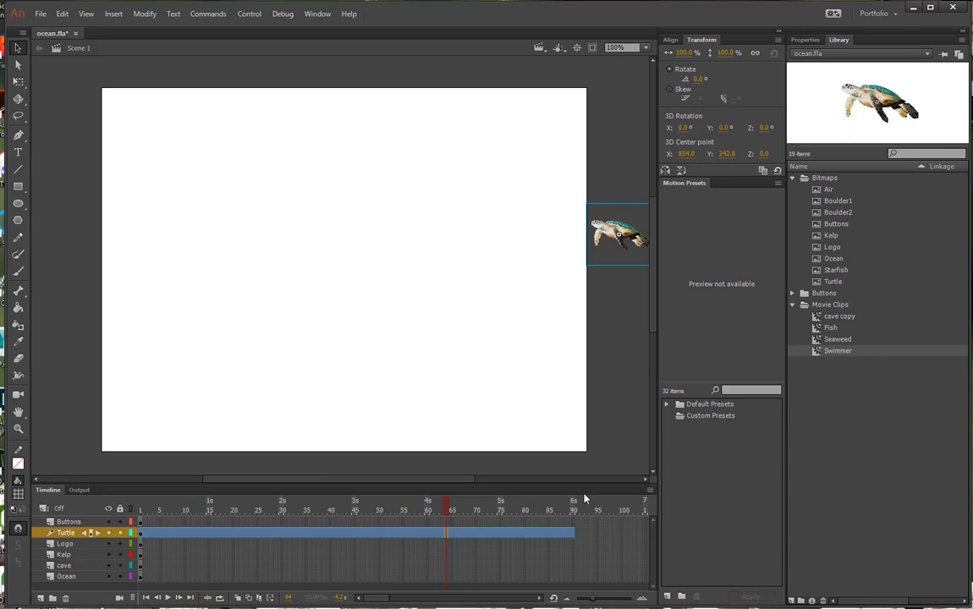
At frame 90, drag the turtle past the stage's left edge, then select the tween span
left_click(573, 532)
left_click_drag(618, 235, 82, 232)
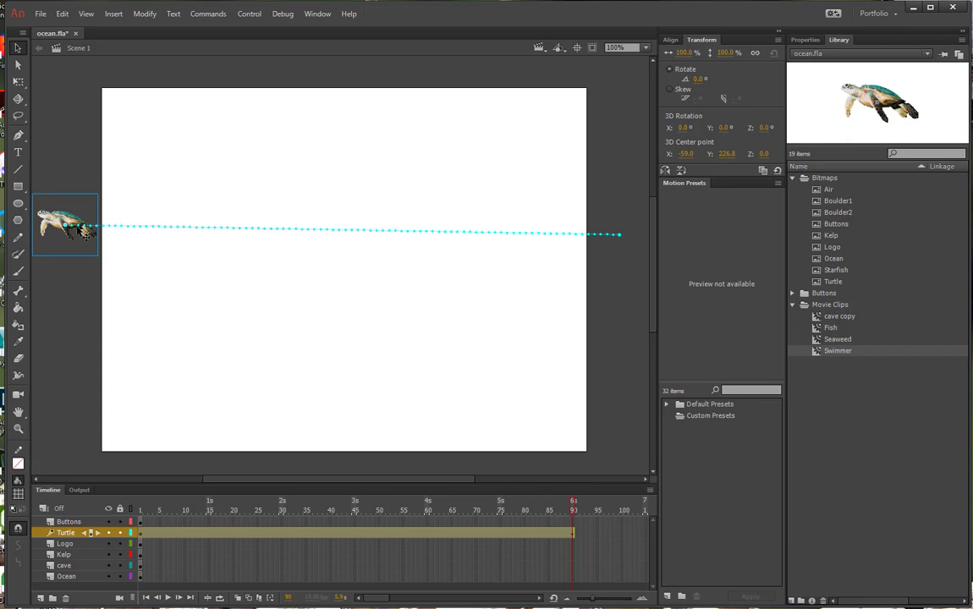
left_click(140, 534)
left_click(141, 534)
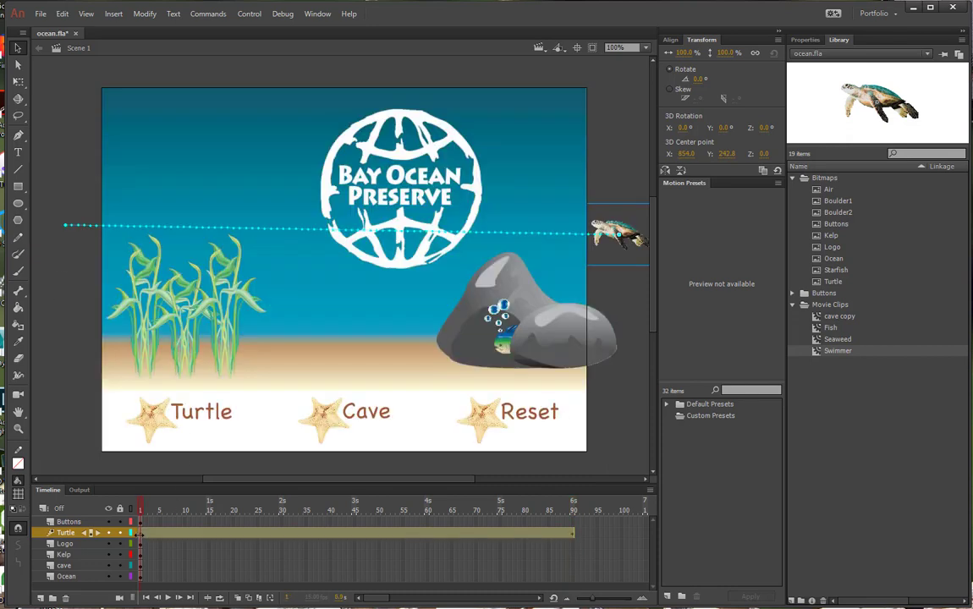
key("Return")
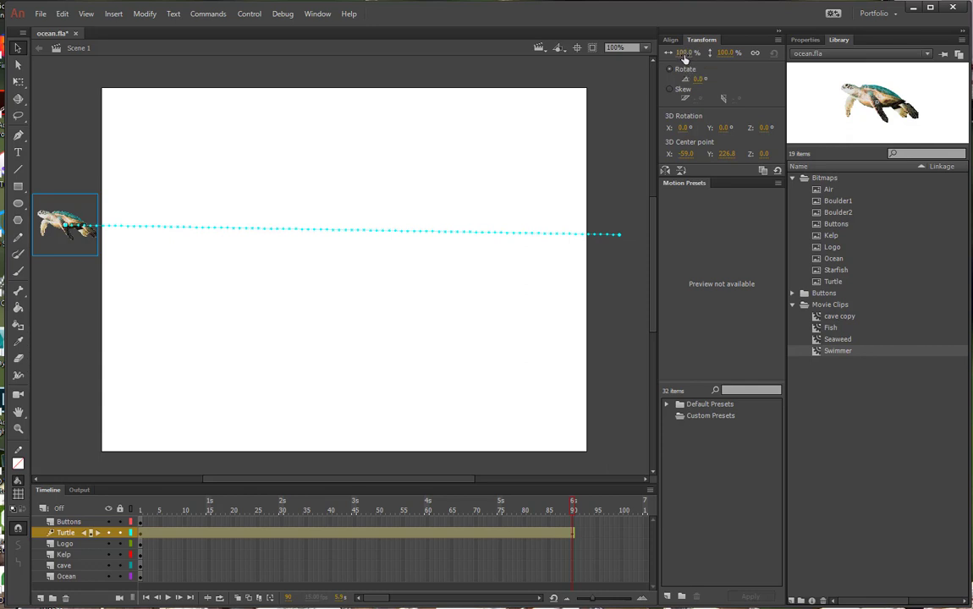
At frame 90 scale the turtle's width to 200%, then play the tween from frame 1
left_click(682, 52)
type("200")
key("Return")
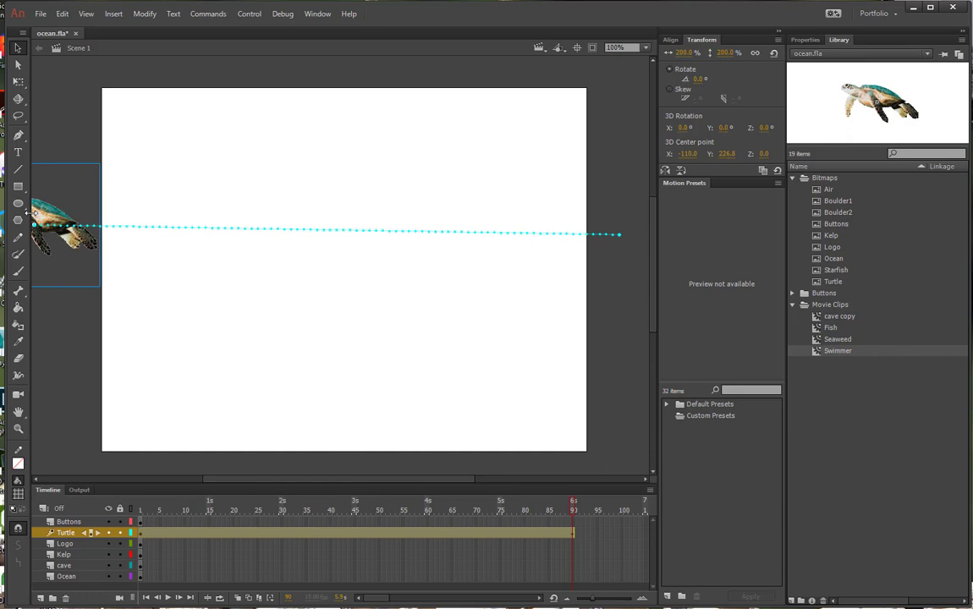
left_click(139, 513)
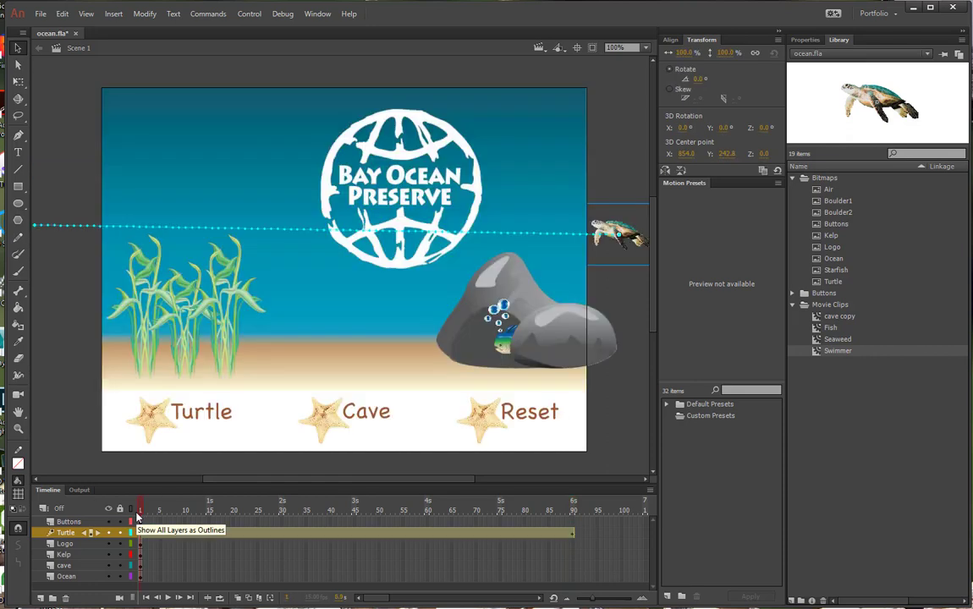
key("Return")
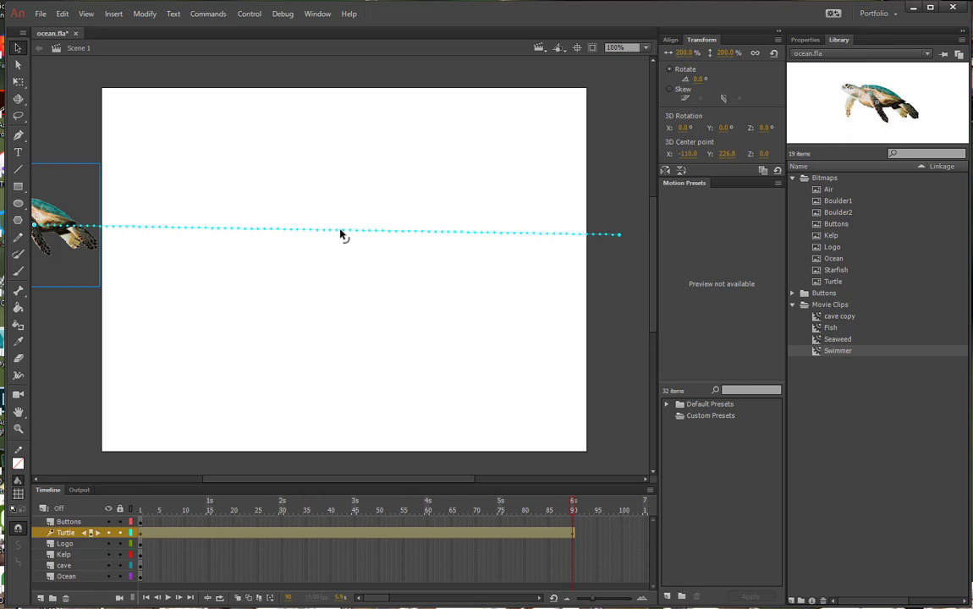
Drag the middle of the turtle's motion path up into an arc, then play from frame 1
left_click_drag(341, 234, 338, 200)
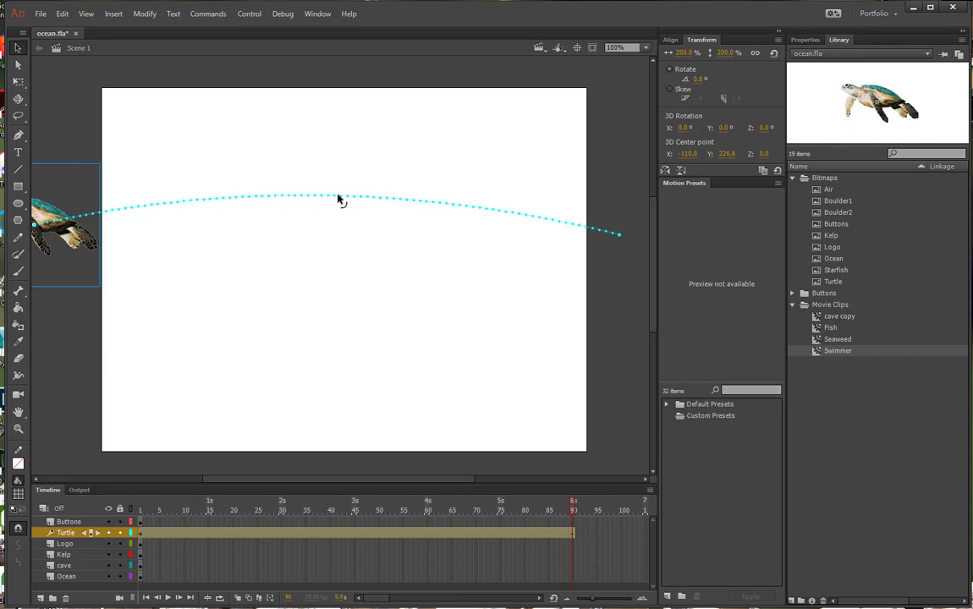
left_click(140, 514)
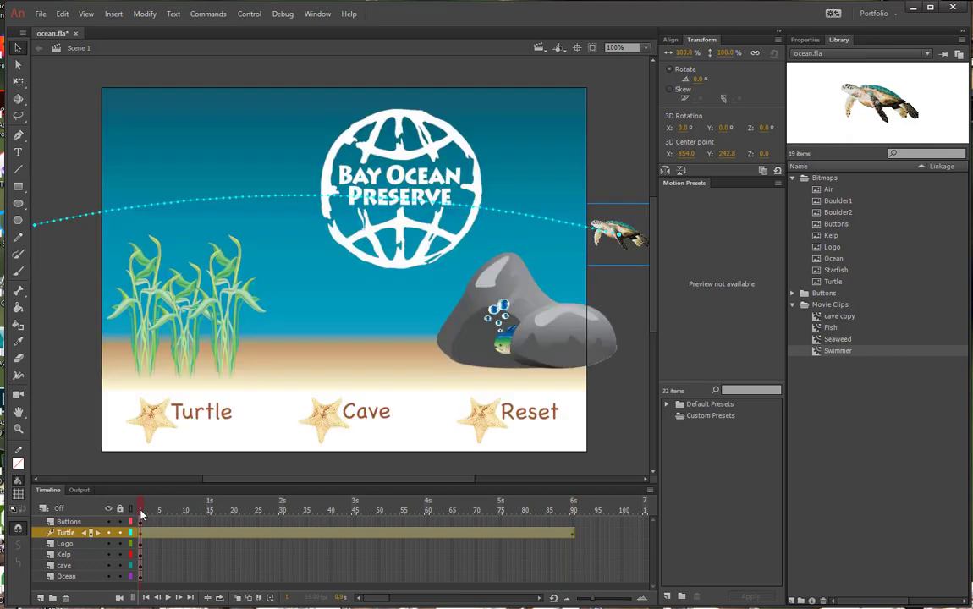
key("Return")
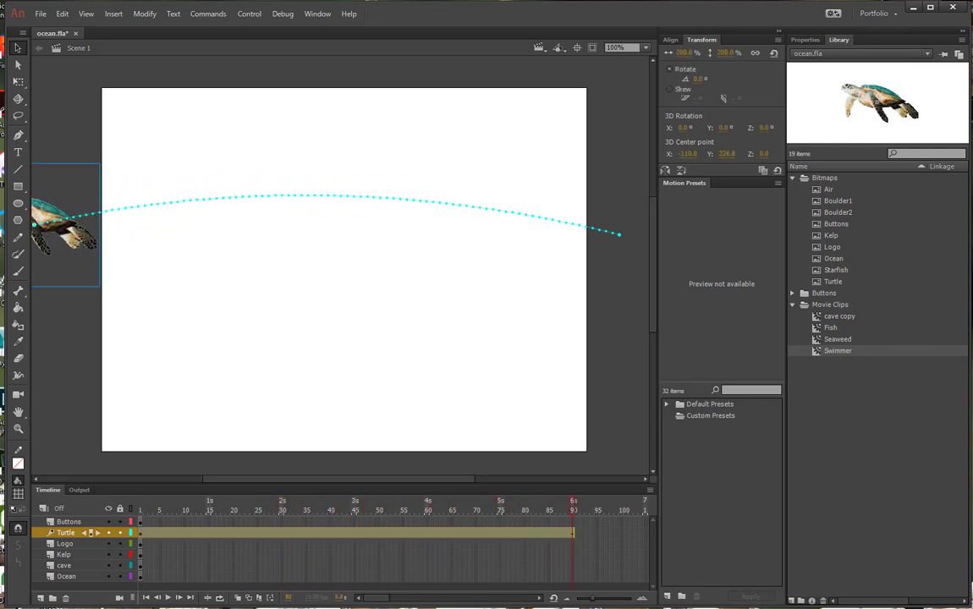
At frame 40, move the turtle lower on the stage to add a keyframe
left_click(330, 532)
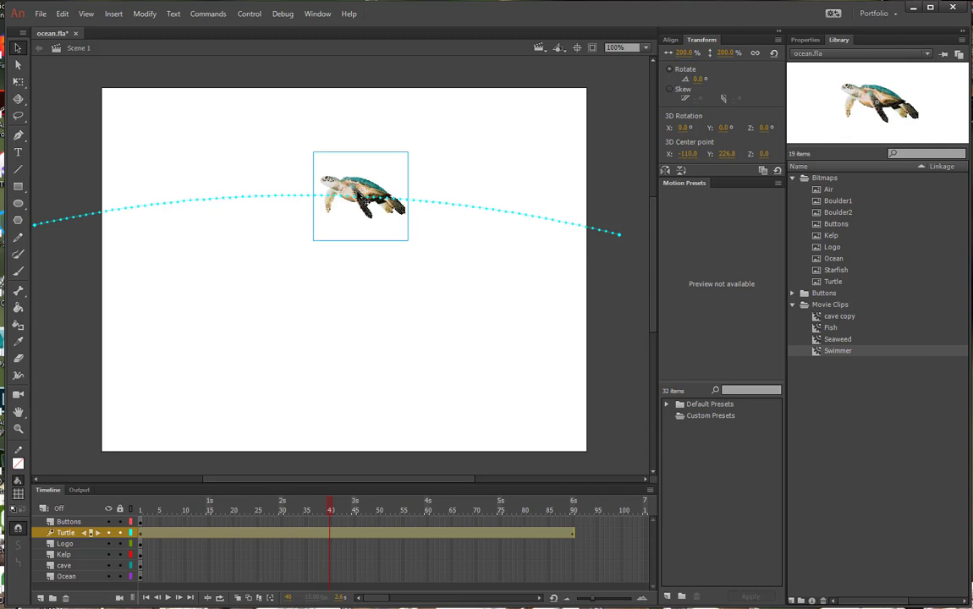
left_click_drag(326, 181, 354, 233)
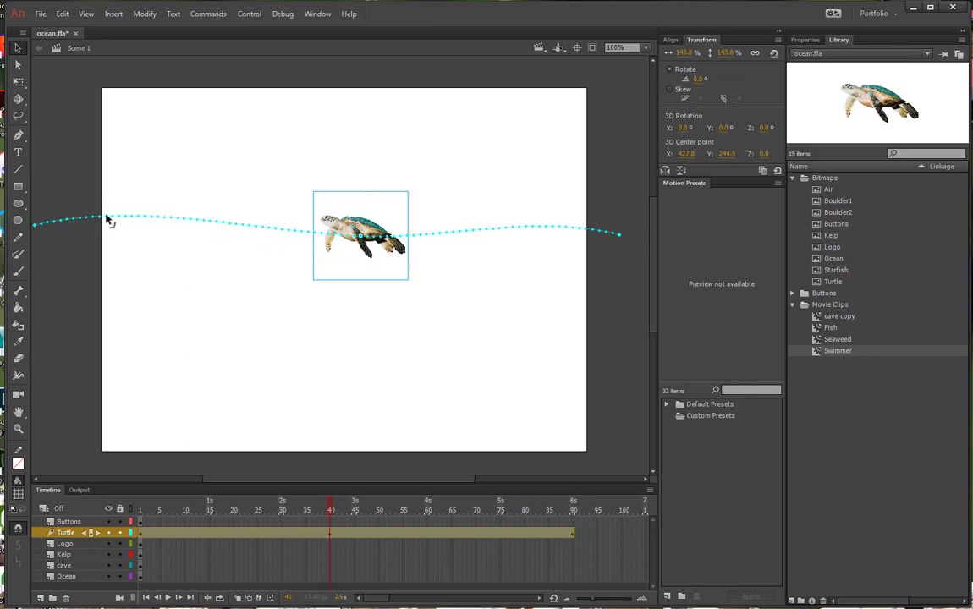
Drag the motion path's Bezier handles with the Subselection tool into a rounder, deeper wave
left_click(17, 66)
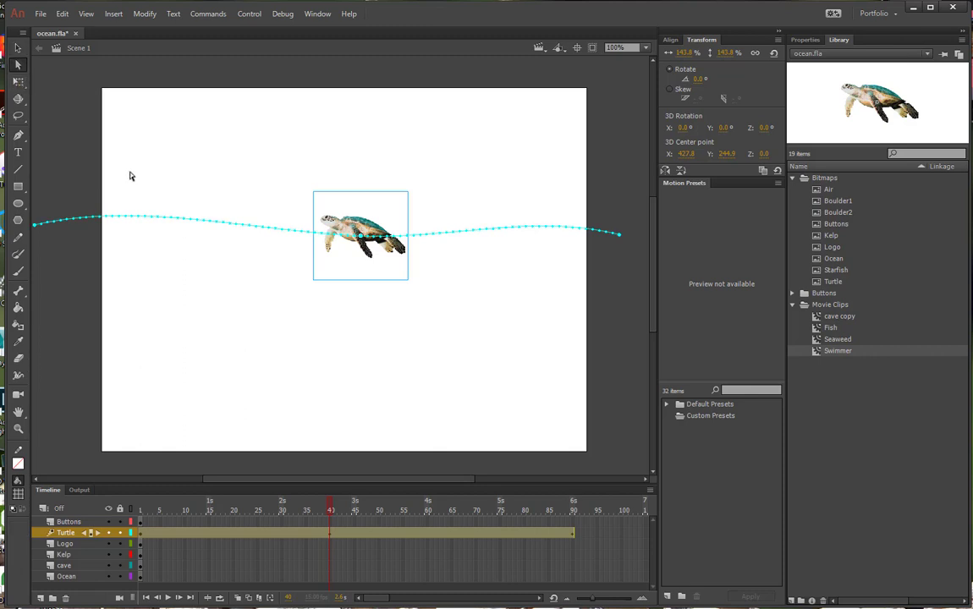
left_click(124, 221)
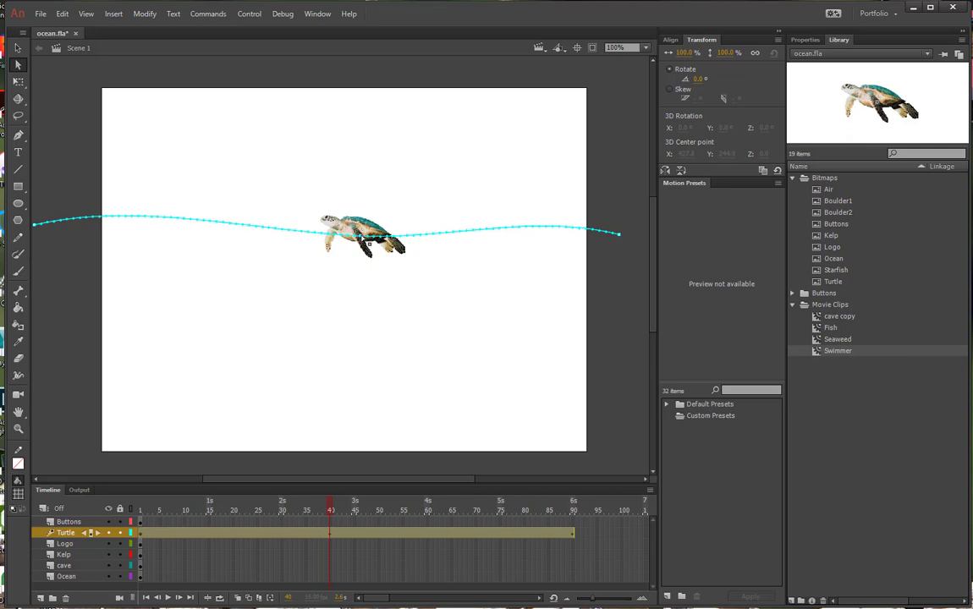
left_click(364, 232)
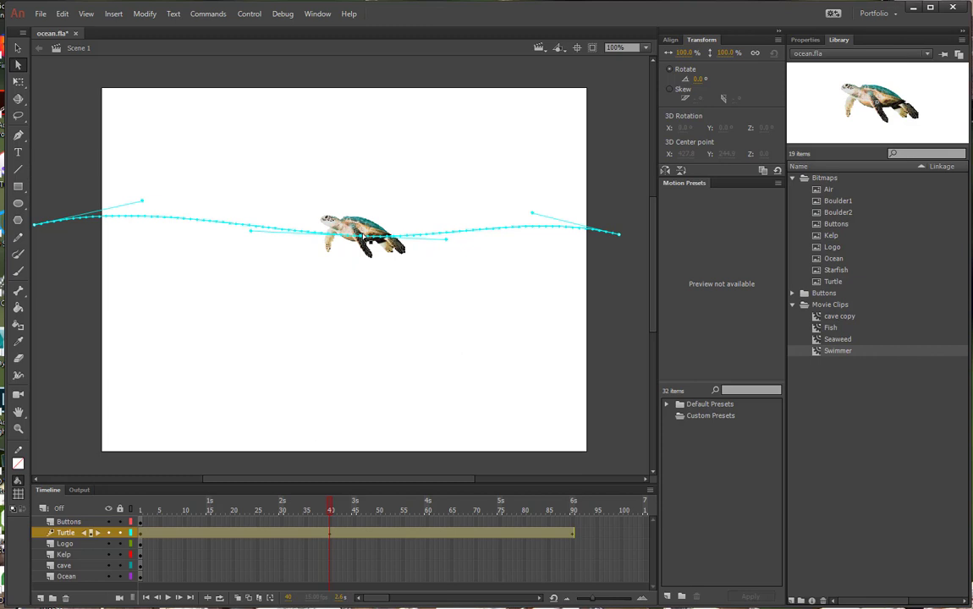
left_click_drag(364, 240, 272, 240)
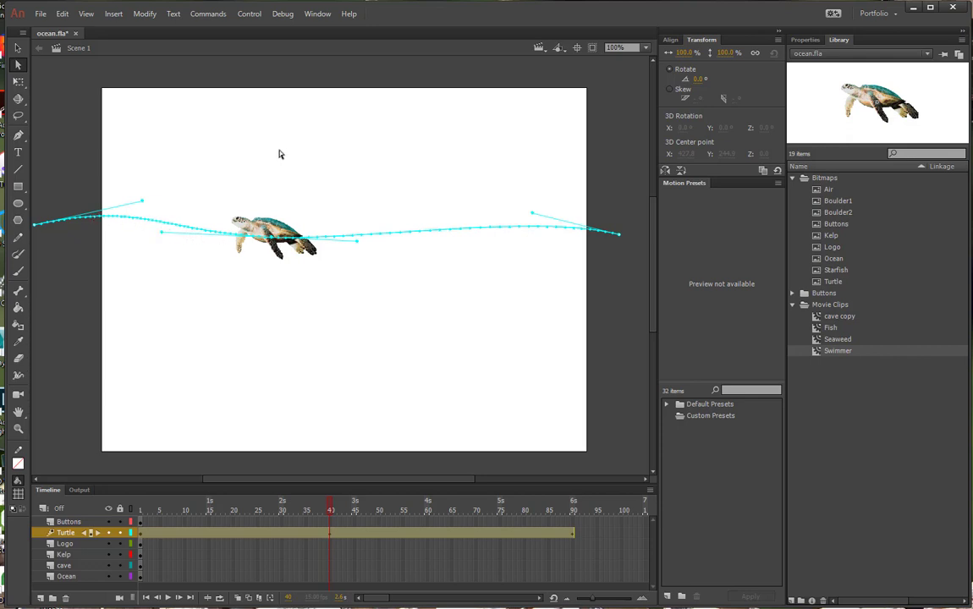
left_click_drag(143, 201, 147, 183)
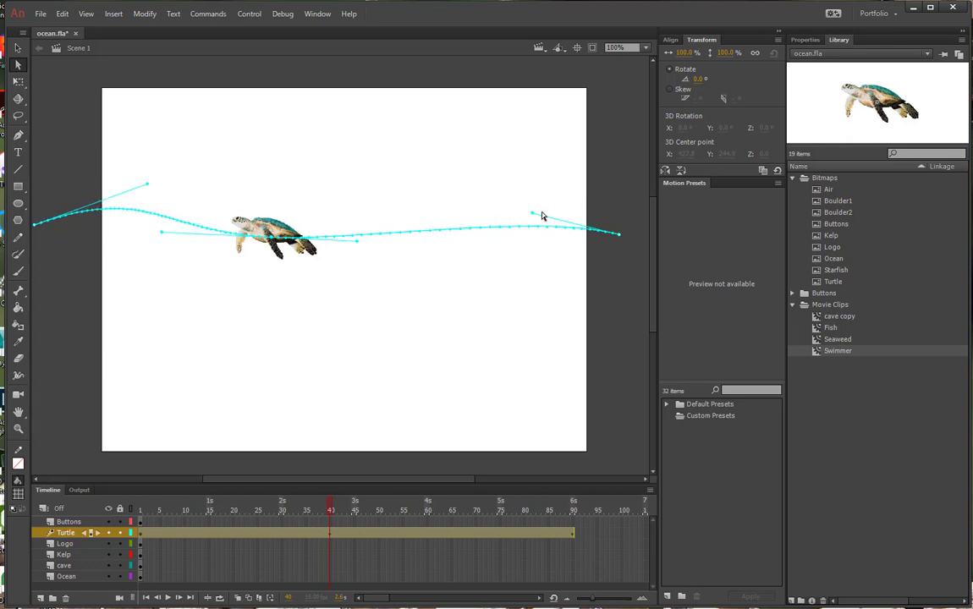
left_click_drag(532, 216, 535, 198)
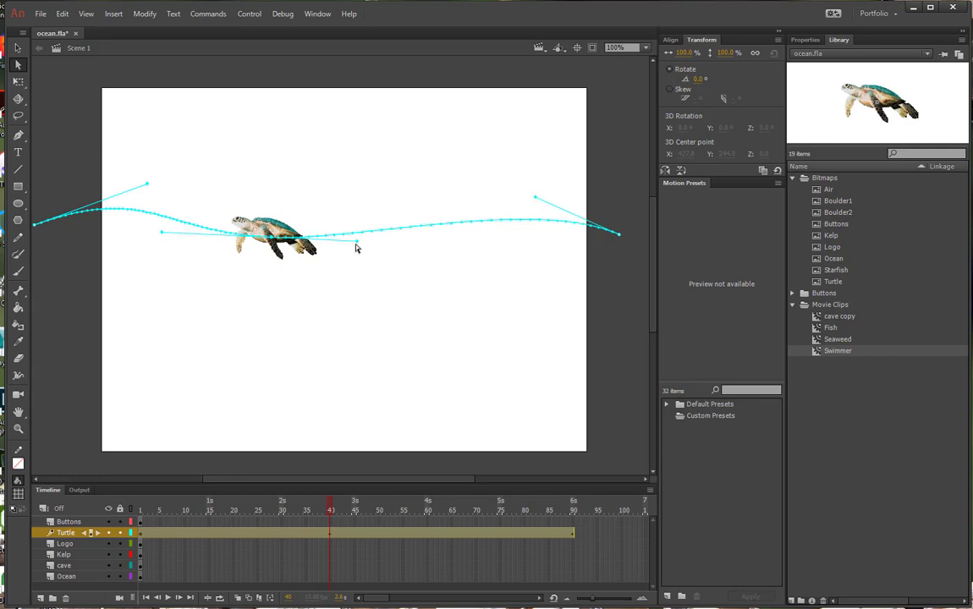
left_click_drag(356, 247, 354, 248)
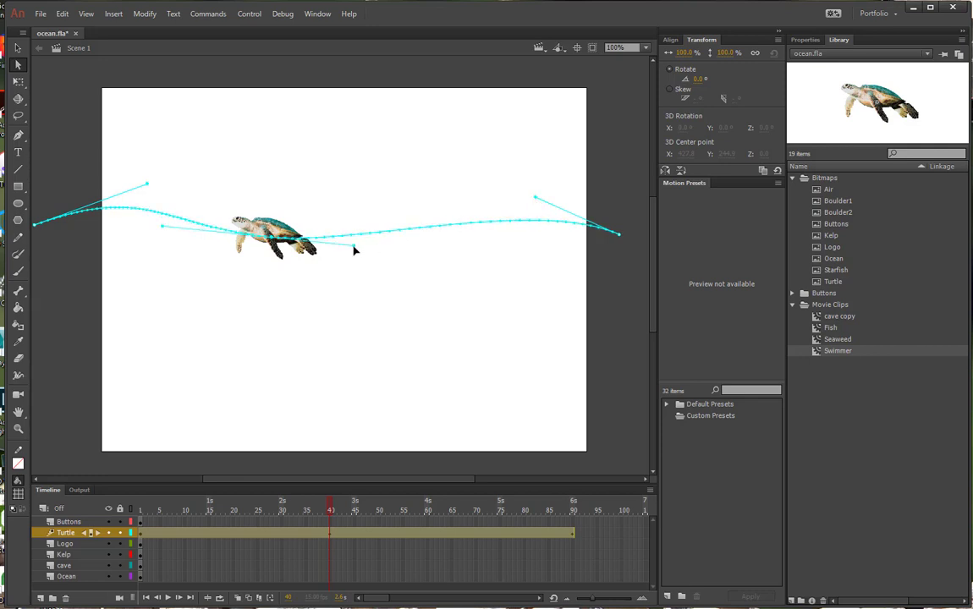
Switch the turtle tween's keyframes to roving from its Motion Path menu
right_click(351, 536)
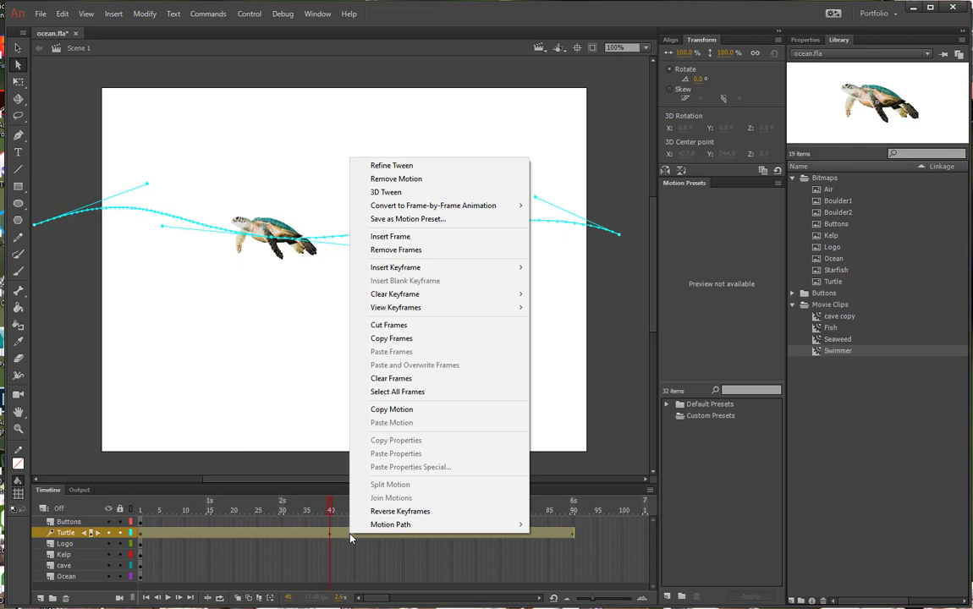
mouse_move(364, 525)
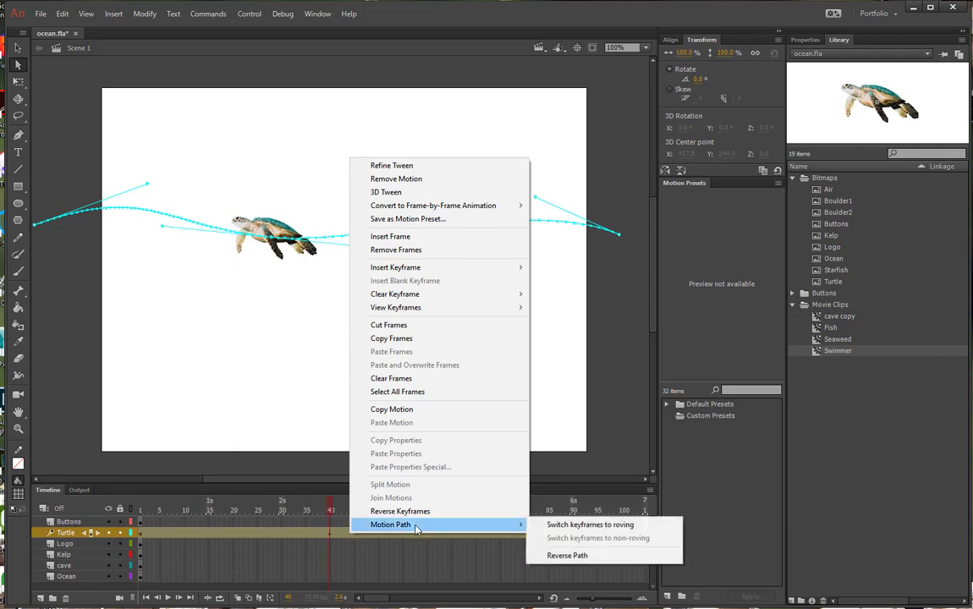
left_click(559, 525)
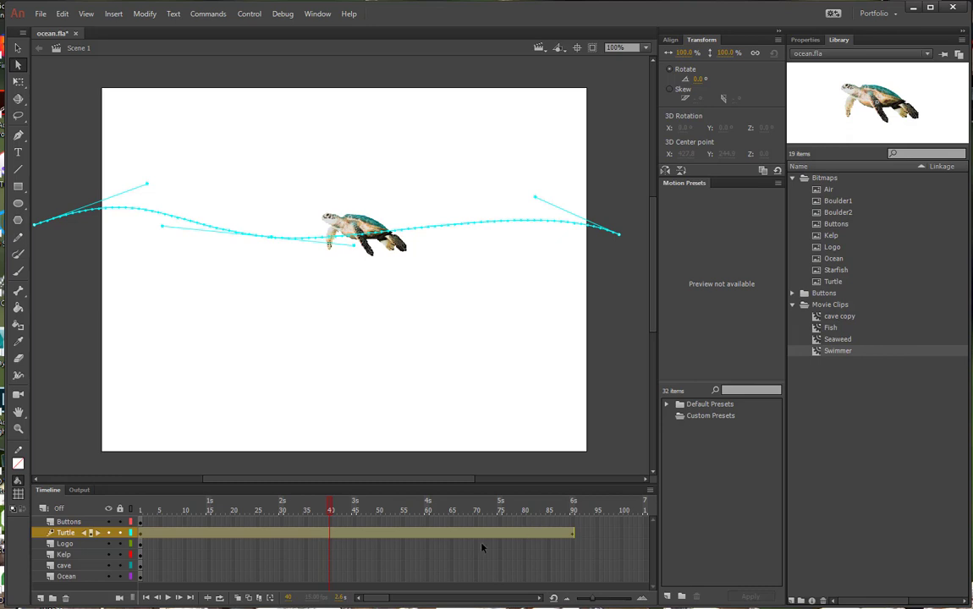
Copy the turtle tween's frames and paste them on the Turtle layer at frame 95
right_click(454, 539)
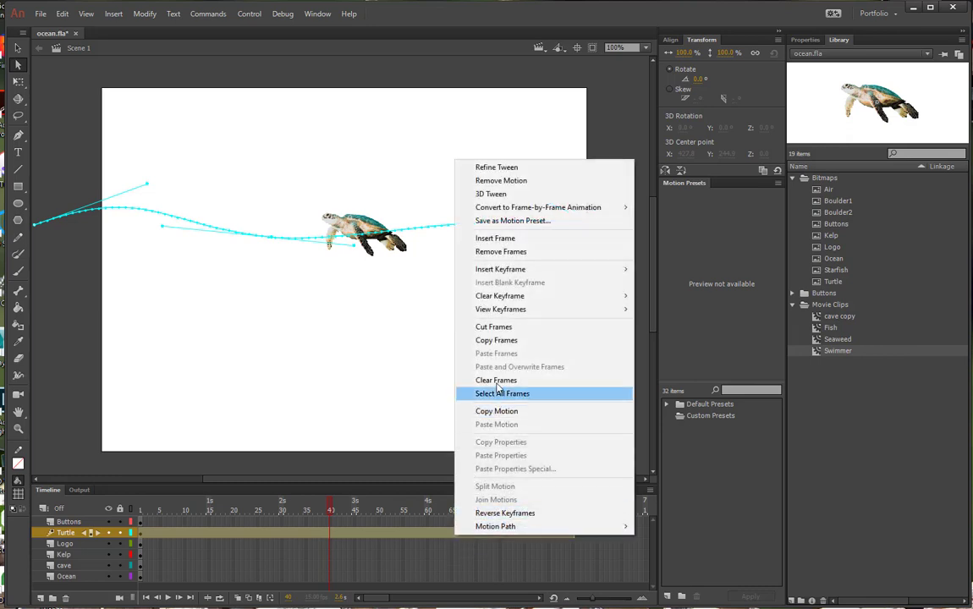
left_click(508, 341)
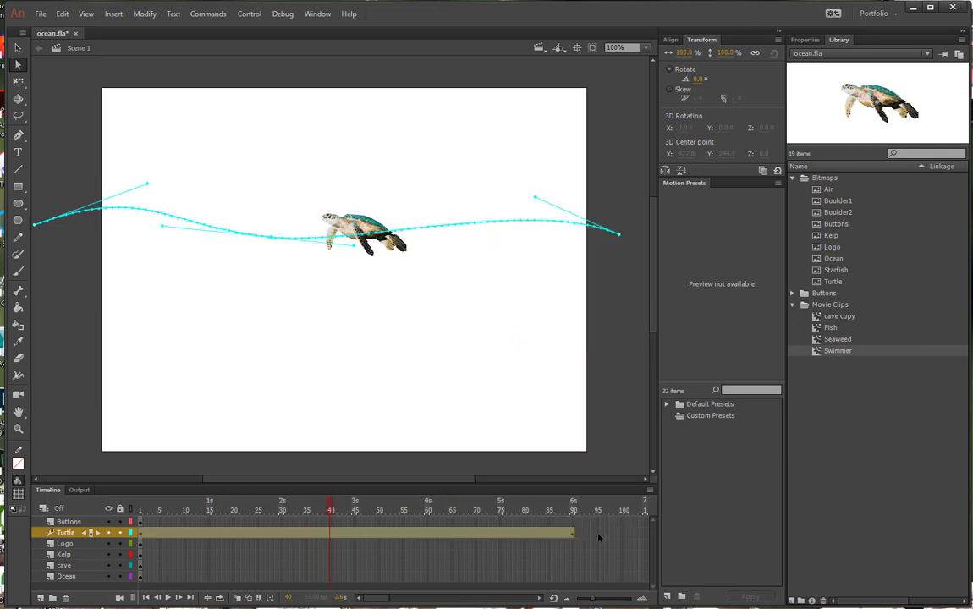
left_click_drag(572, 533, 596, 537)
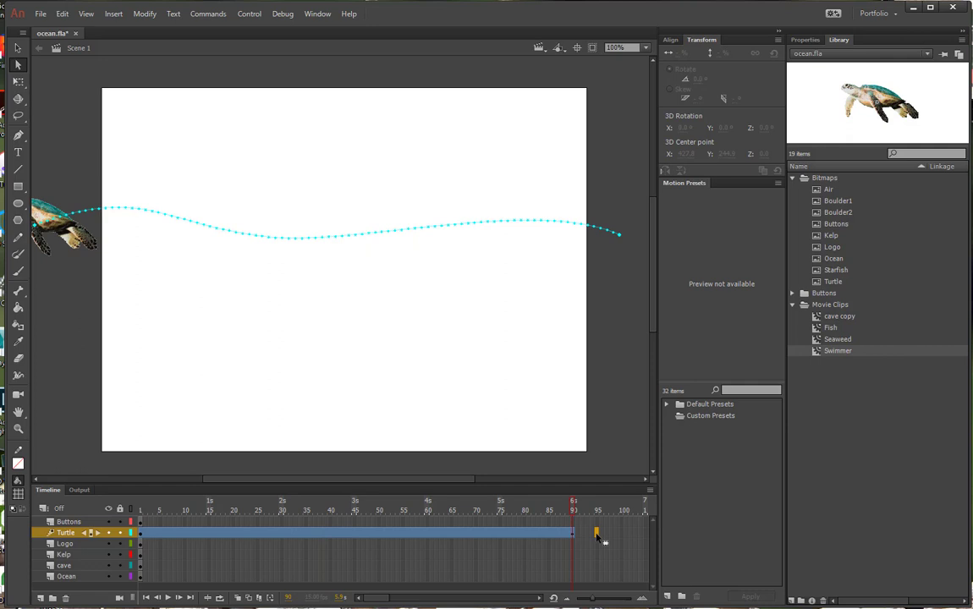
right_click(597, 536)
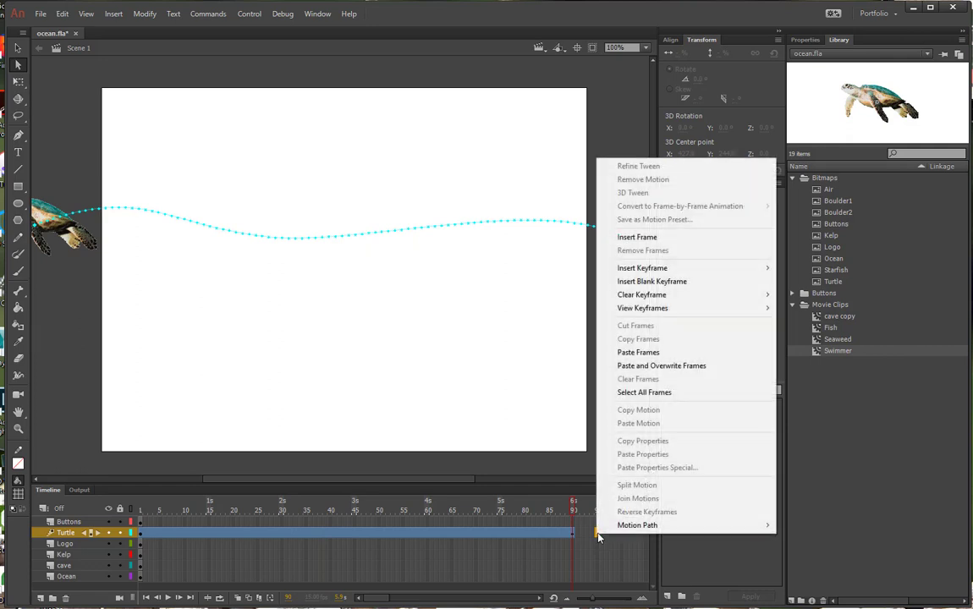
left_click(670, 353)
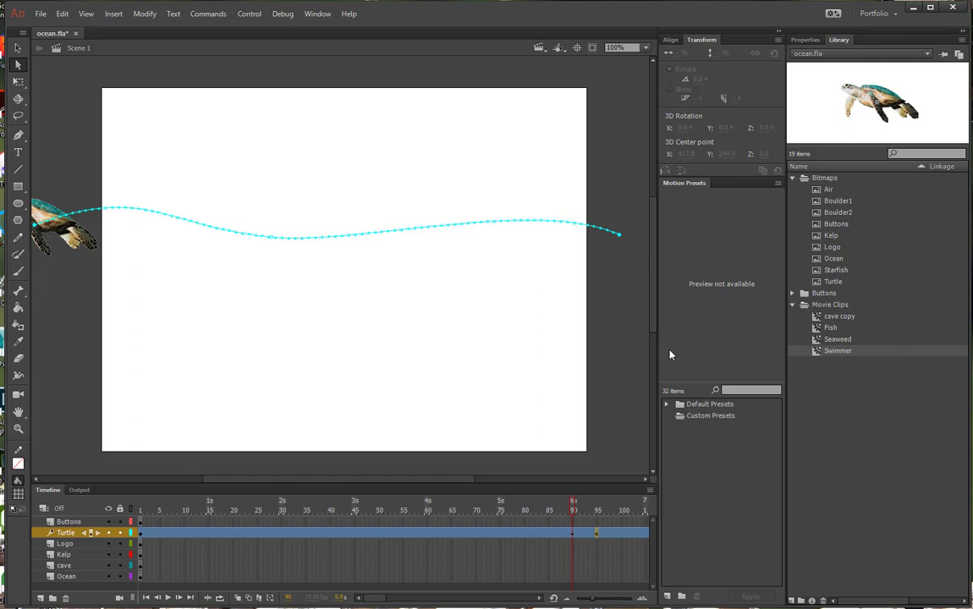
left_click(597, 512)
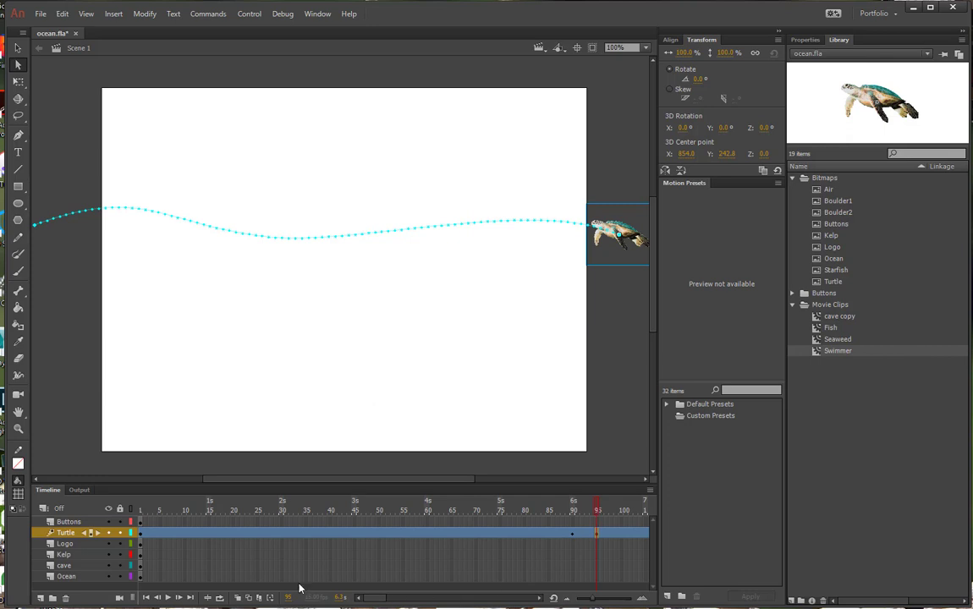
left_click_drag(381, 603, 391, 602)
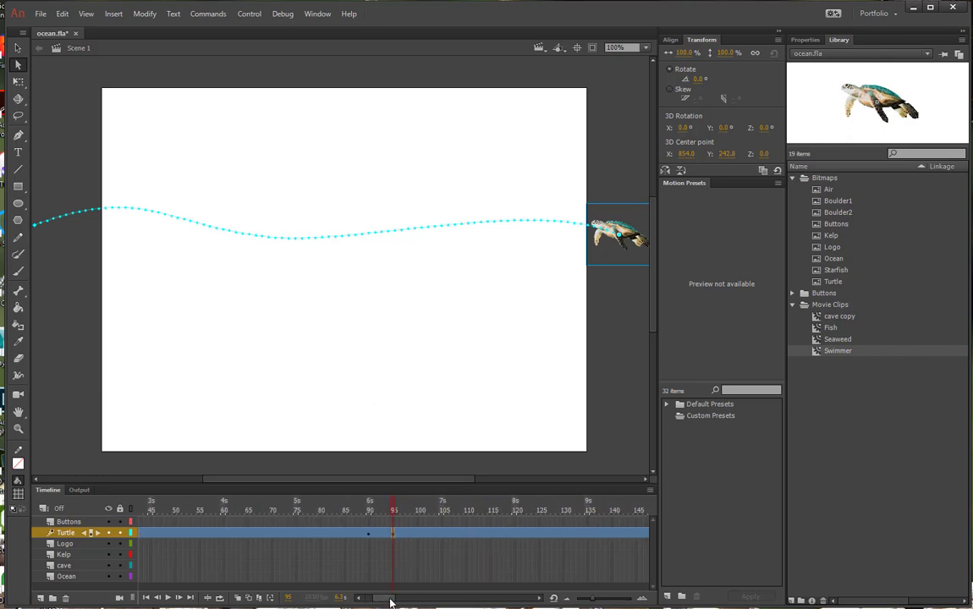
Reverse the pasted tween's keyframes and check the turtle at frame 95
right_click(476, 538)
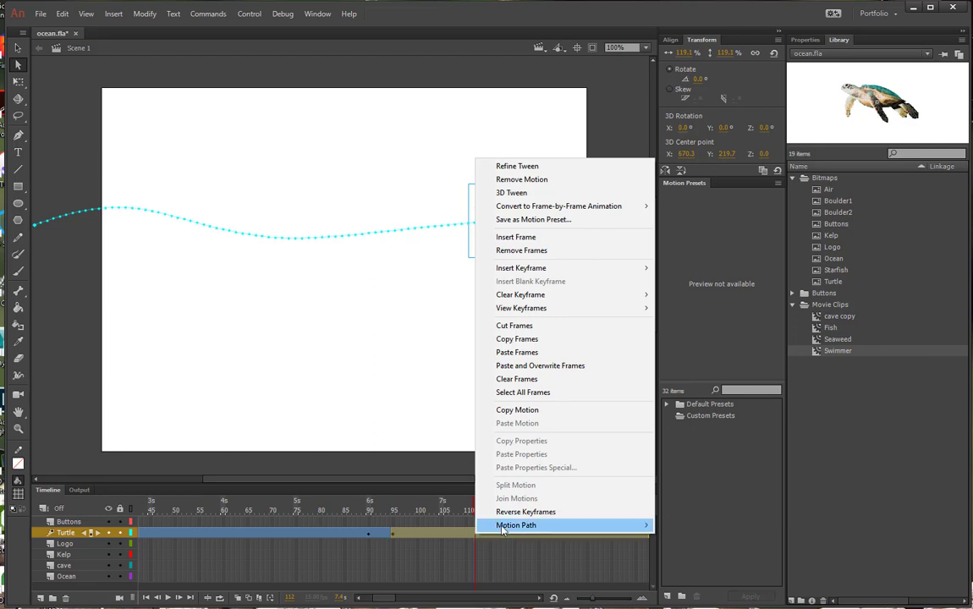
left_click(531, 515)
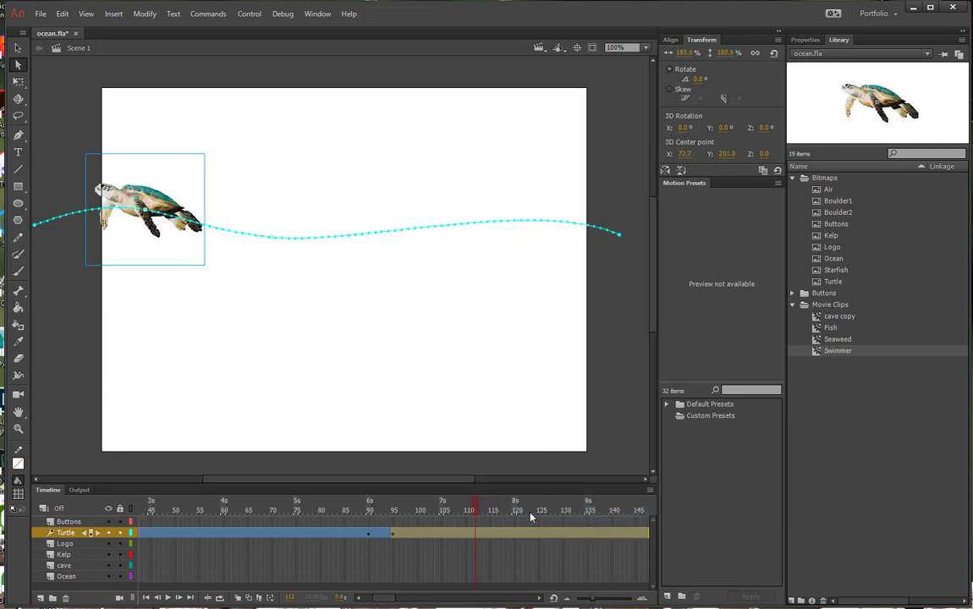
left_click(394, 538)
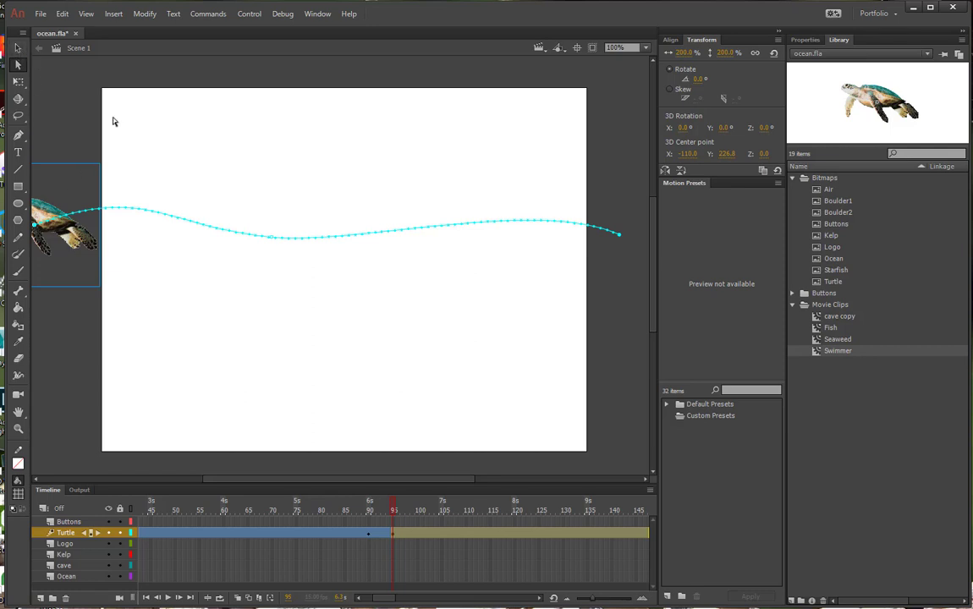
Flip the turtle horizontally at frame 95, then scrub through the return swim
left_click(144, 14)
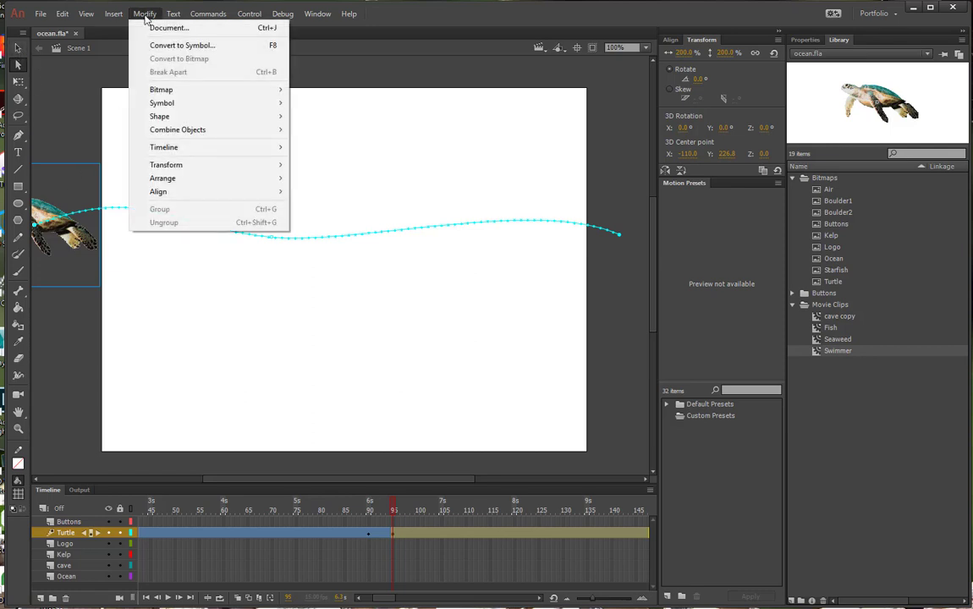
mouse_move(167, 167)
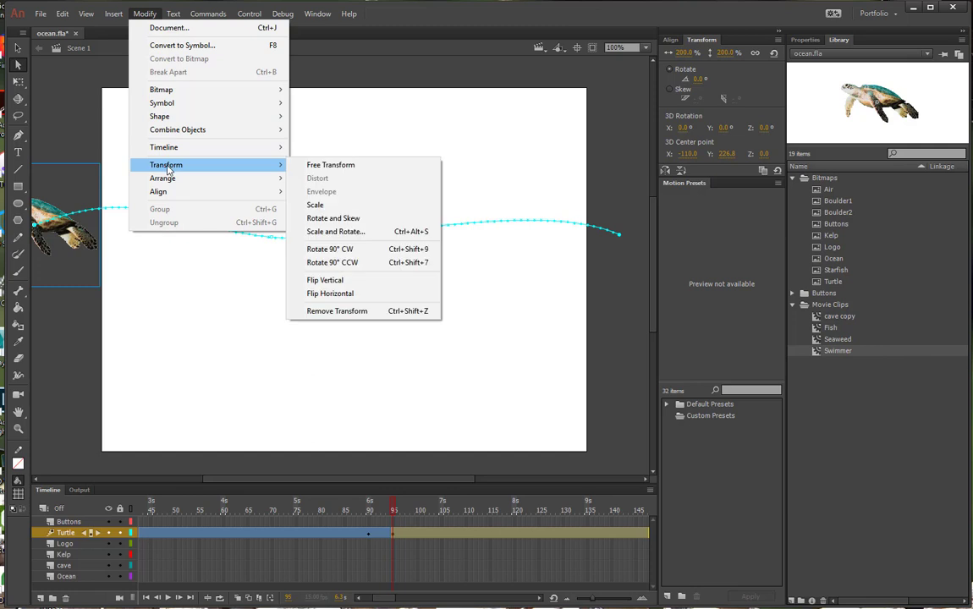
left_click(349, 294)
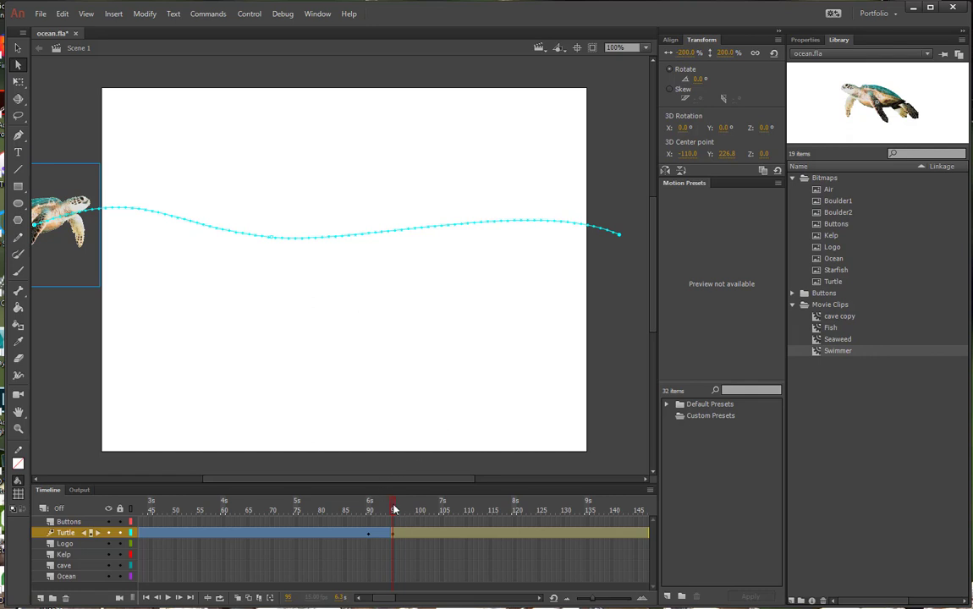
left_click_drag(394, 509, 623, 493)
left_click_drag(237, 531, 142, 532)
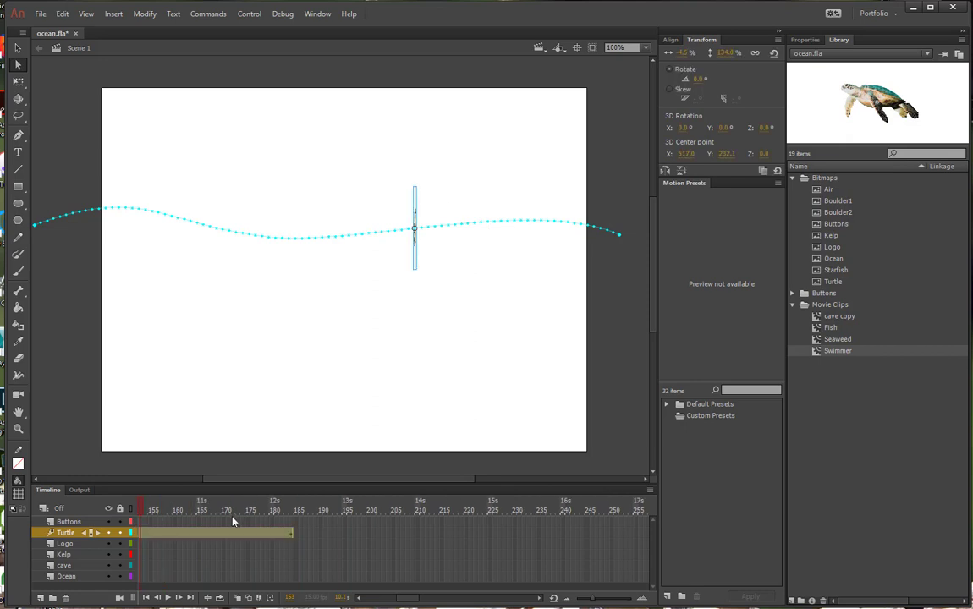
Select the turtle at frame 184 and apply Modify > Transform > Flip Horizontal
left_click(290, 539)
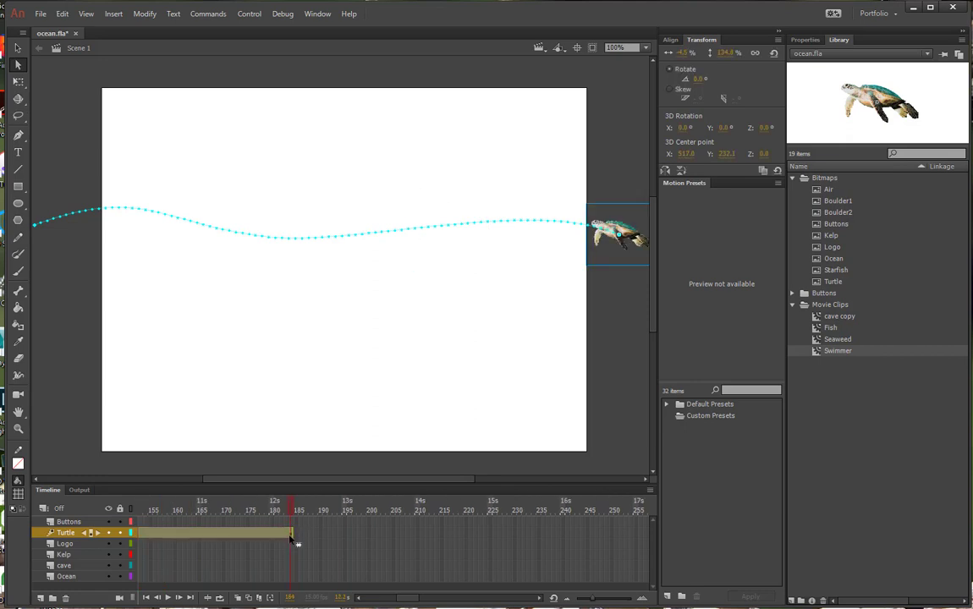
left_click(618, 234)
left_click(151, 15)
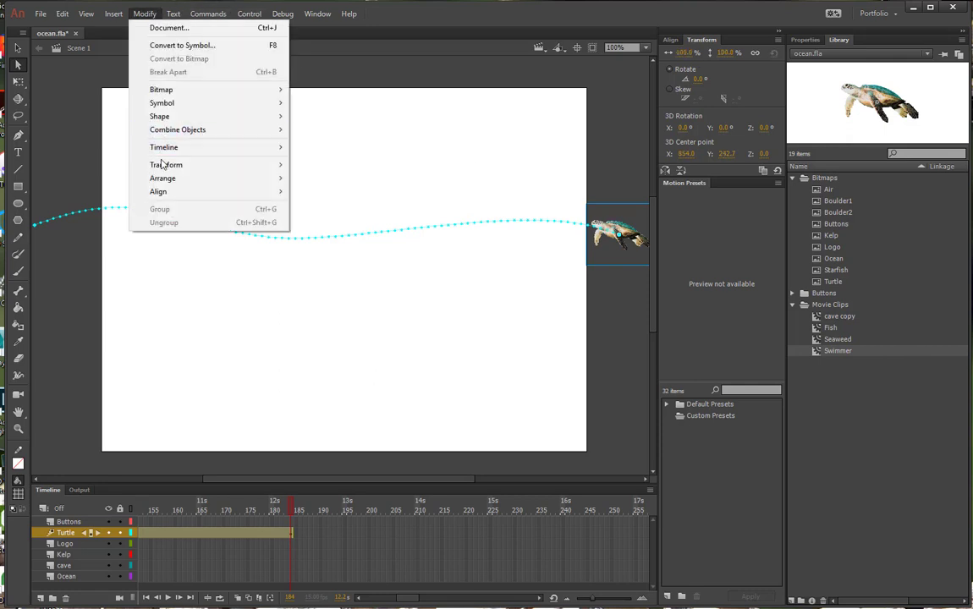
mouse_move(161, 165)
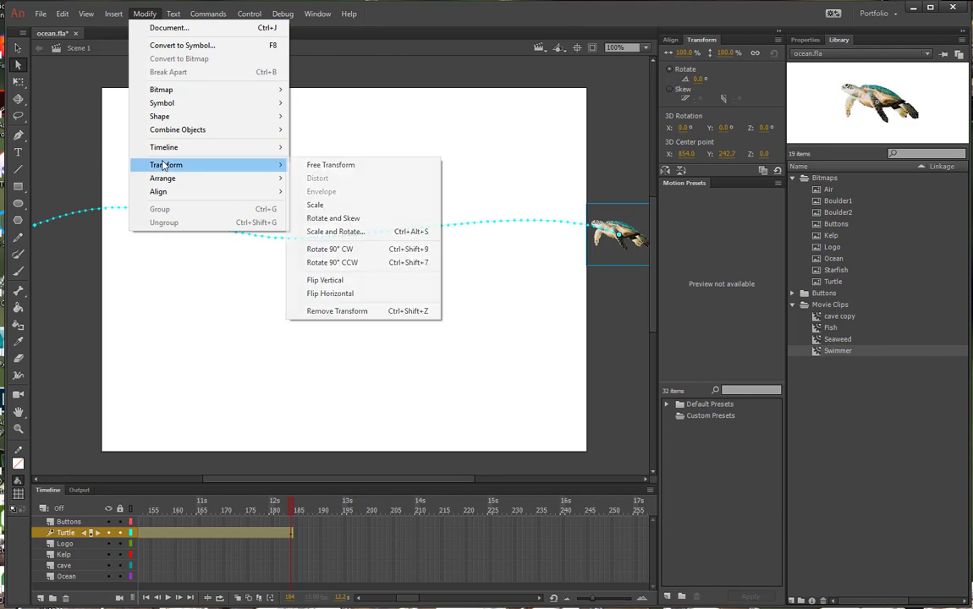
left_click(333, 297)
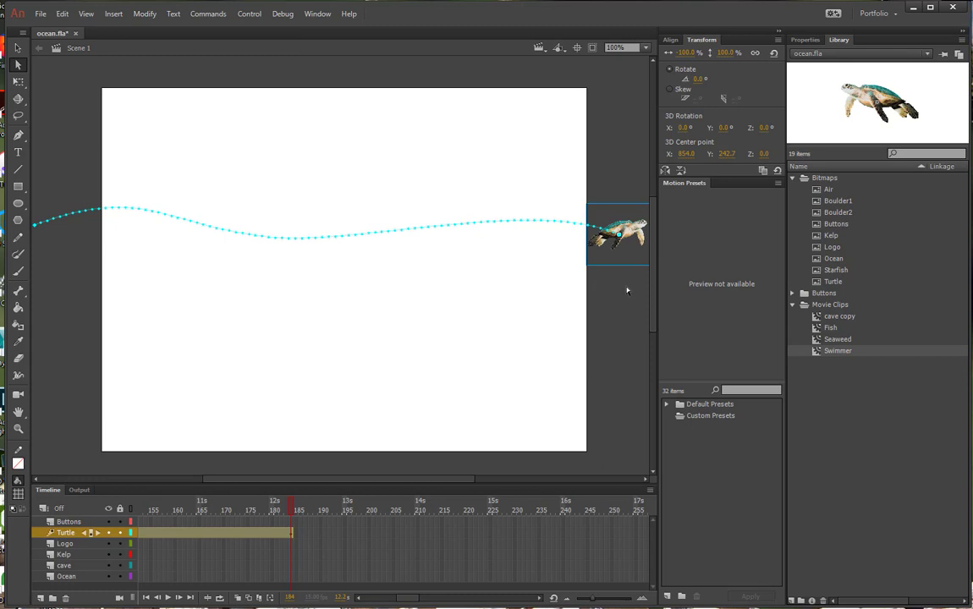
Extend the scene layers to frame 184 and play back the turtle's round-trip swim
left_click(294, 529)
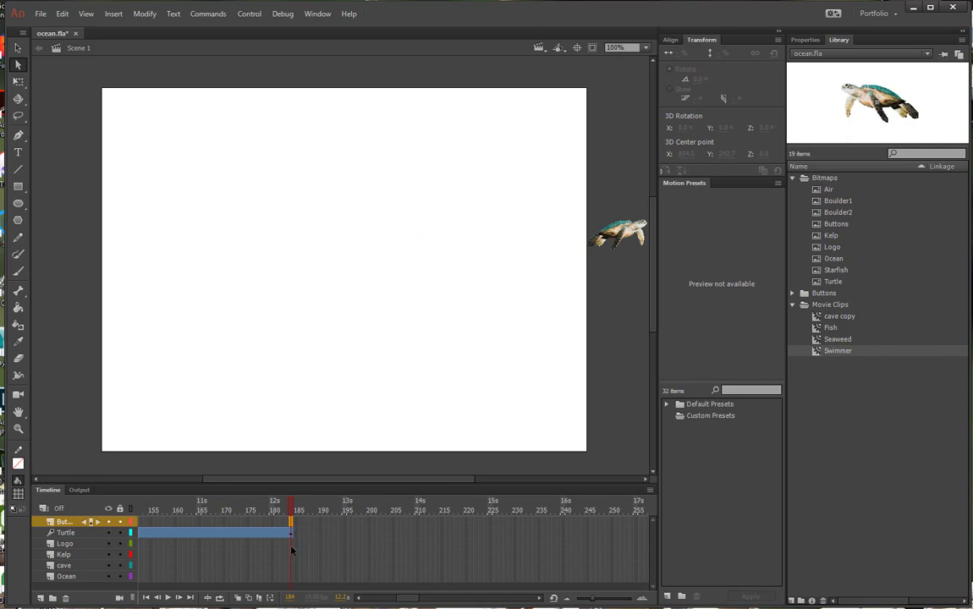
left_click_drag(291, 547, 292, 579)
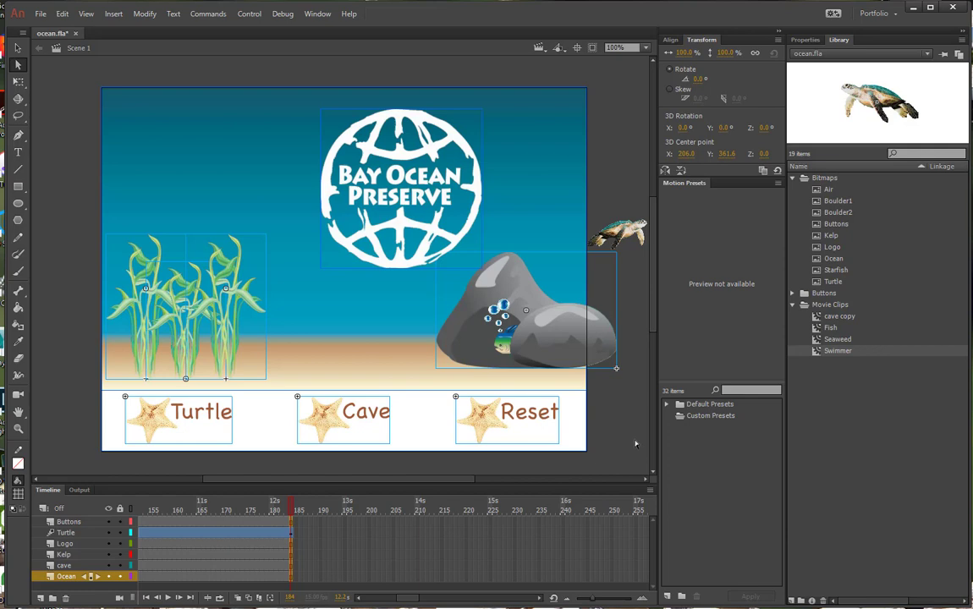
key("Return")
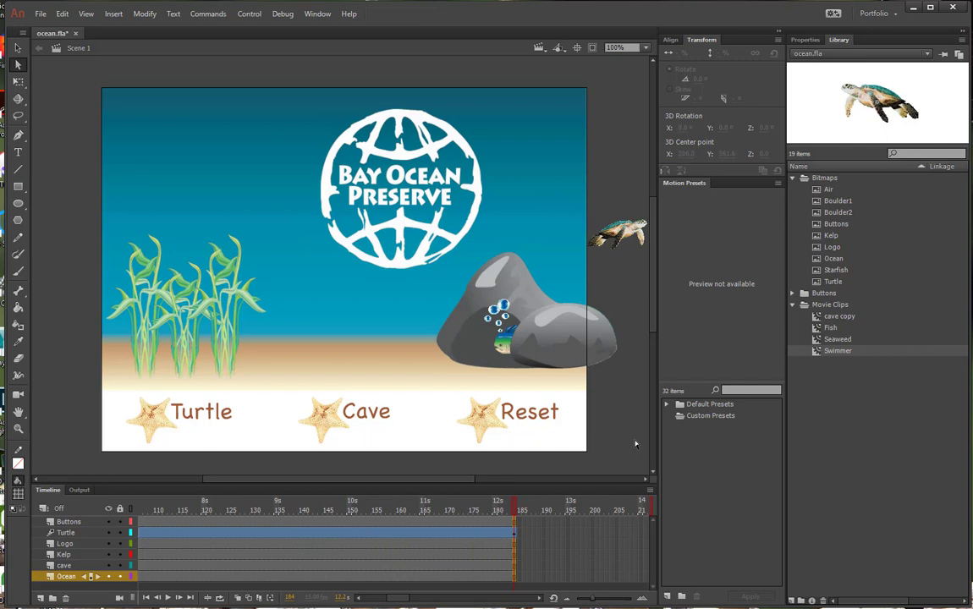
left_click(833, 475)
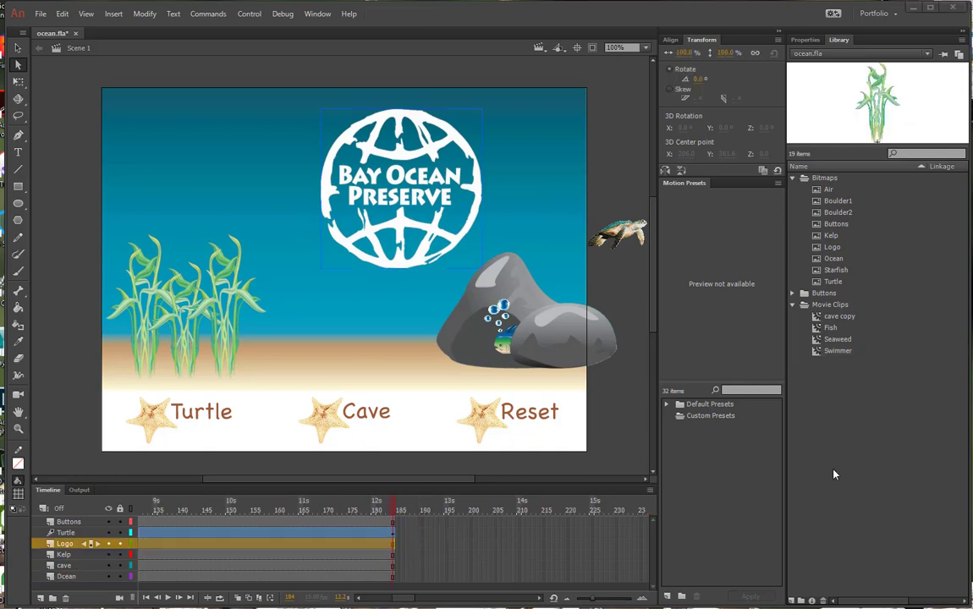
Edit the Seaweed movie clip from the Library and add a keyframe at frame 40
double_click(818, 339)
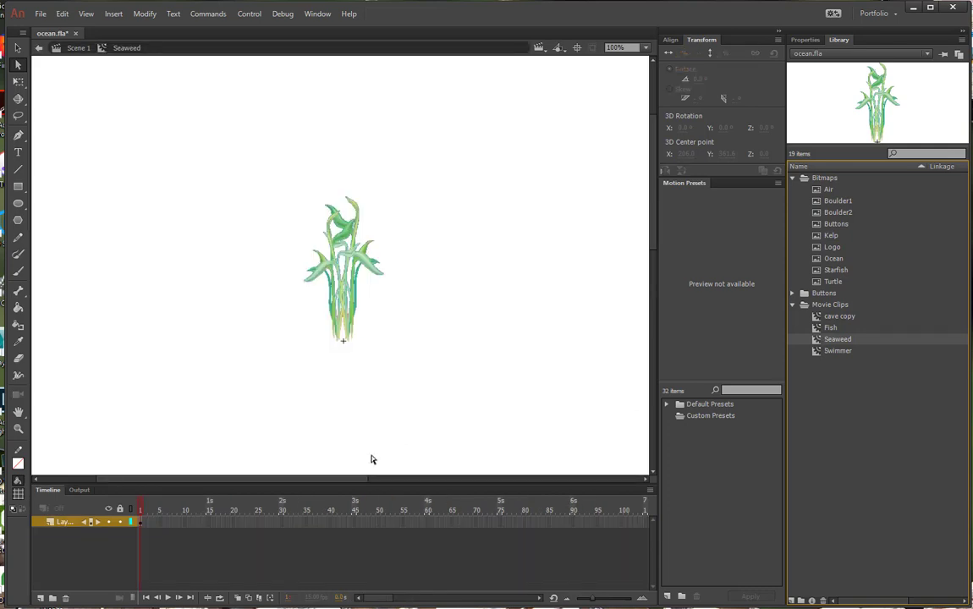
left_click(331, 525)
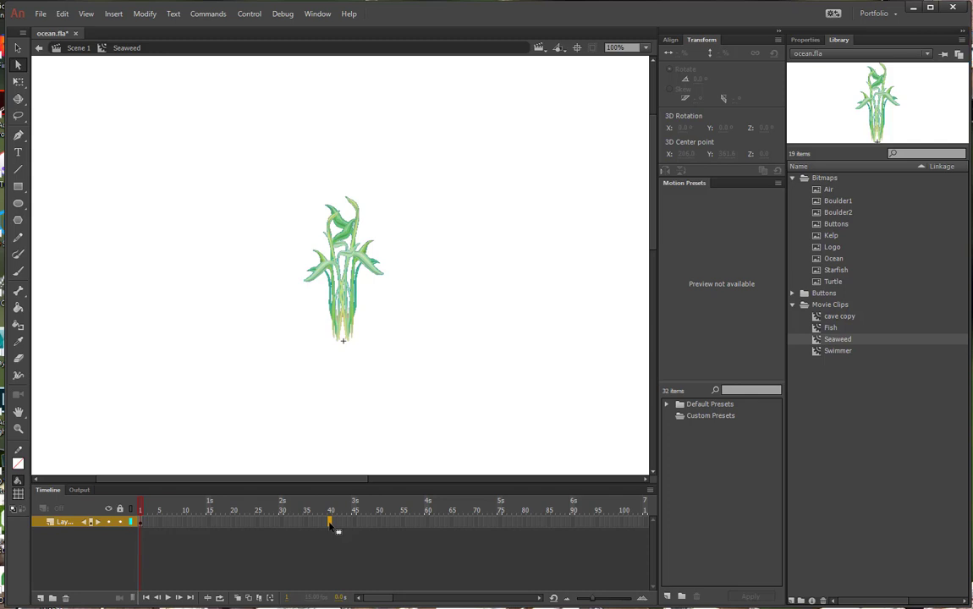
key("F6")
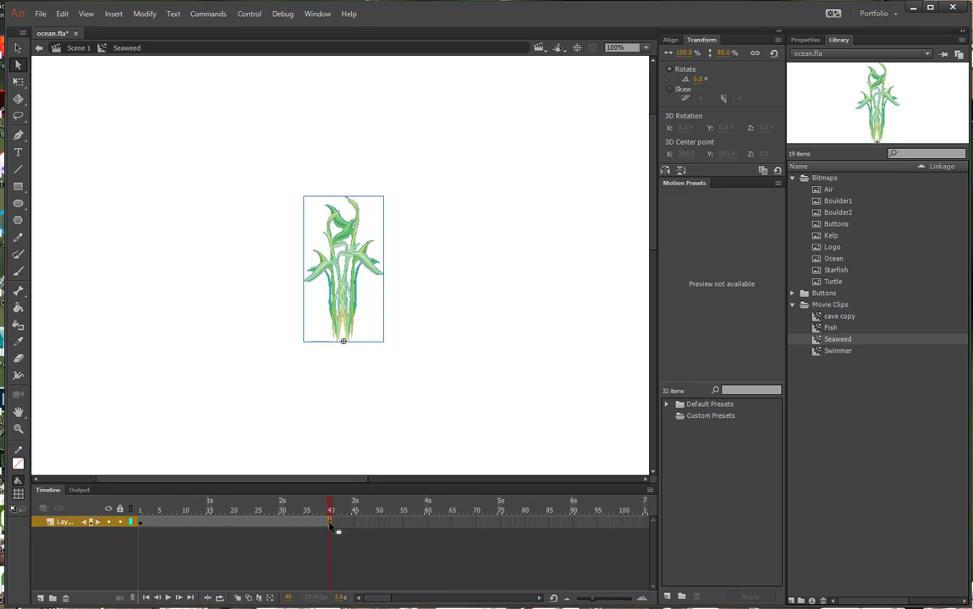
Motion-tween the seaweed's frame span, converting the artwork into the new Symbol 1
right_click(272, 525)
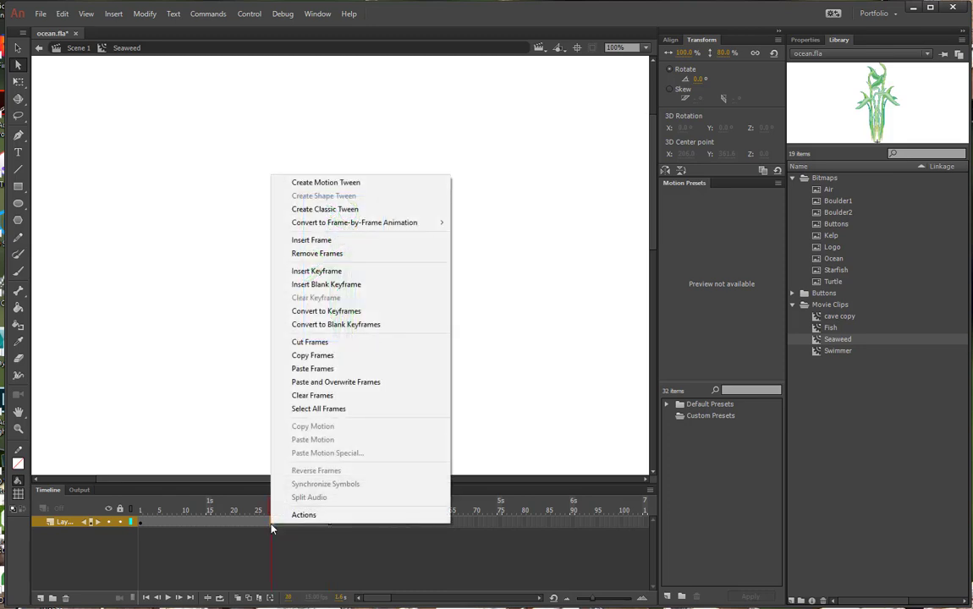
left_click(315, 183)
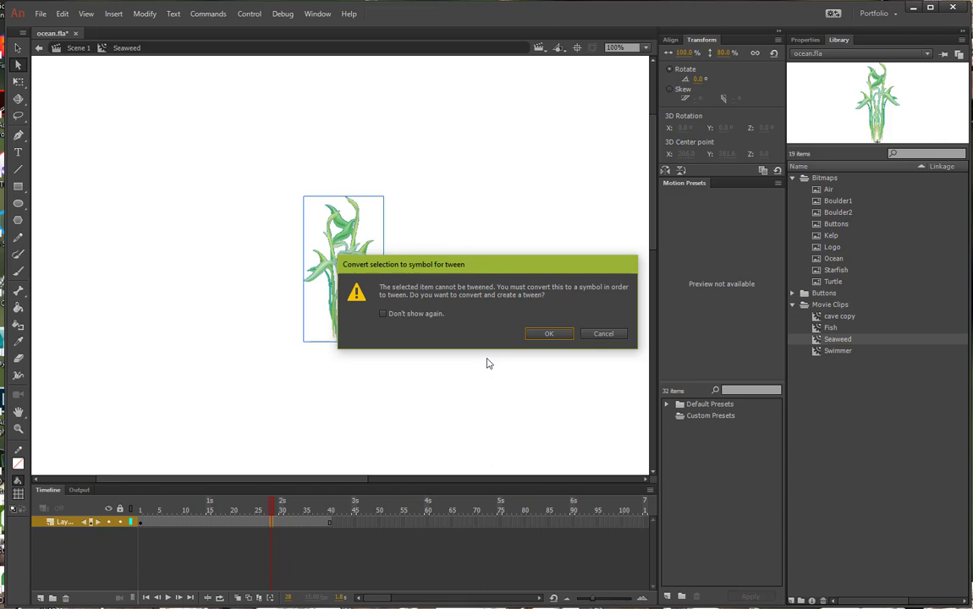
left_click(548, 333)
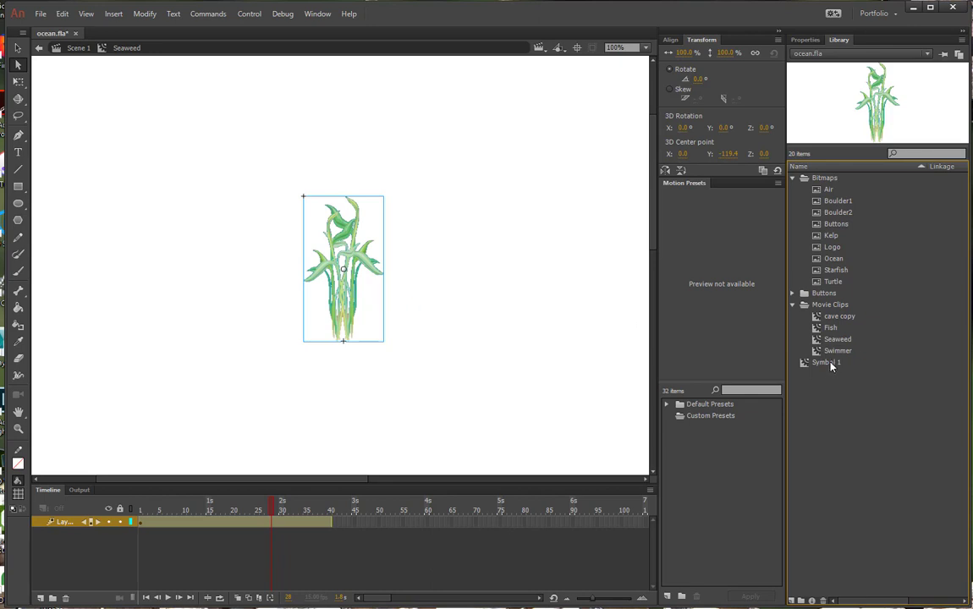
Rename Symbol 1 to 'Swaweed Sway' in the Library and move it into the Movie Clips folder
double_click(828, 363)
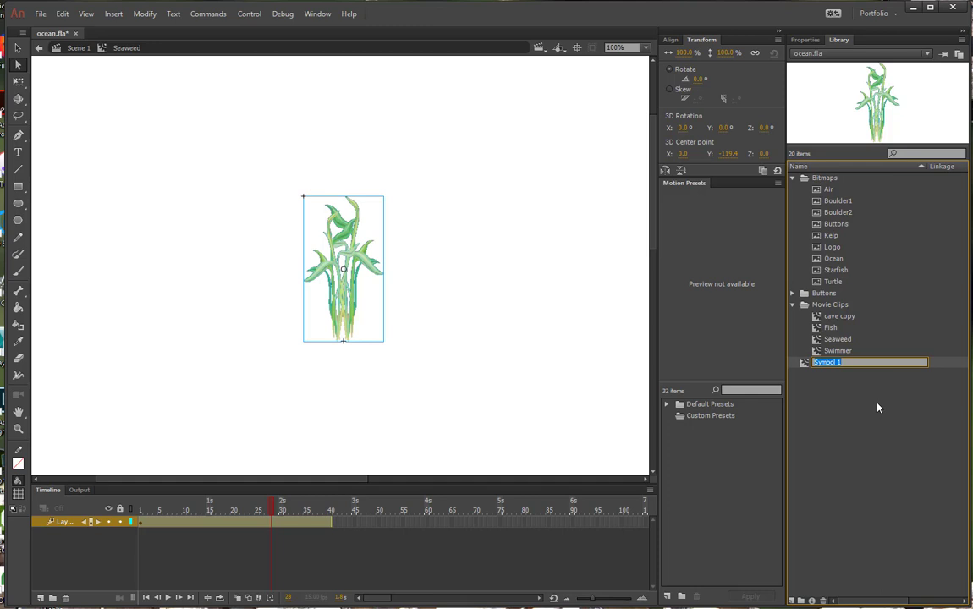
type("Swaweed Sway")
key("Return")
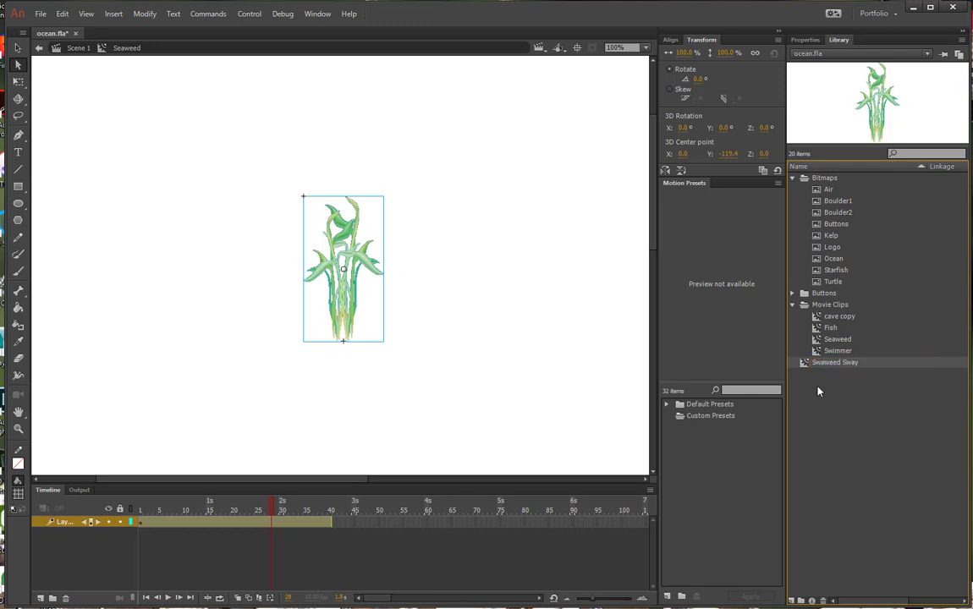
left_click_drag(806, 367, 817, 306)
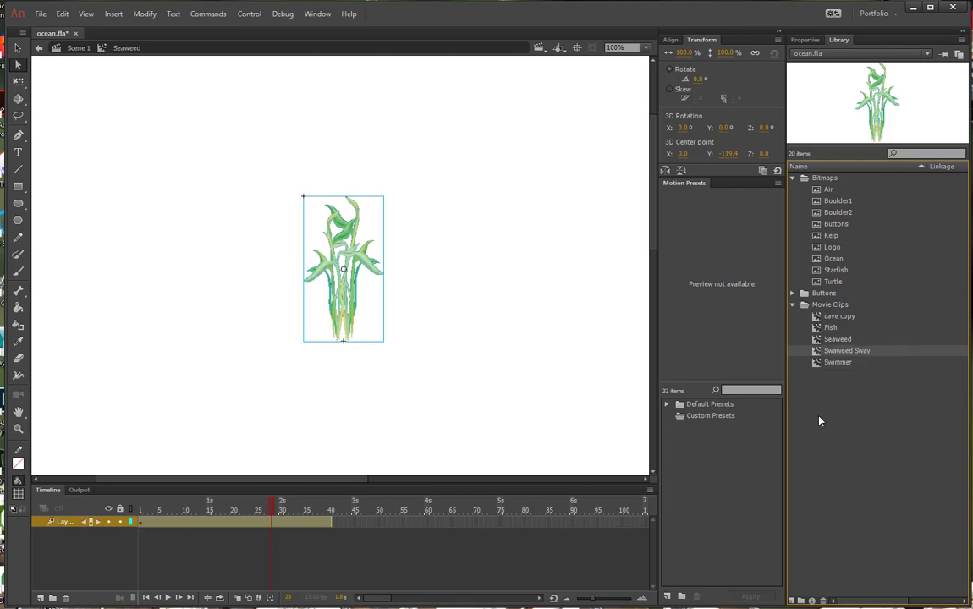
Move the seaweed's pivot to its base and skew it 5° at frame 10
left_click(18, 84)
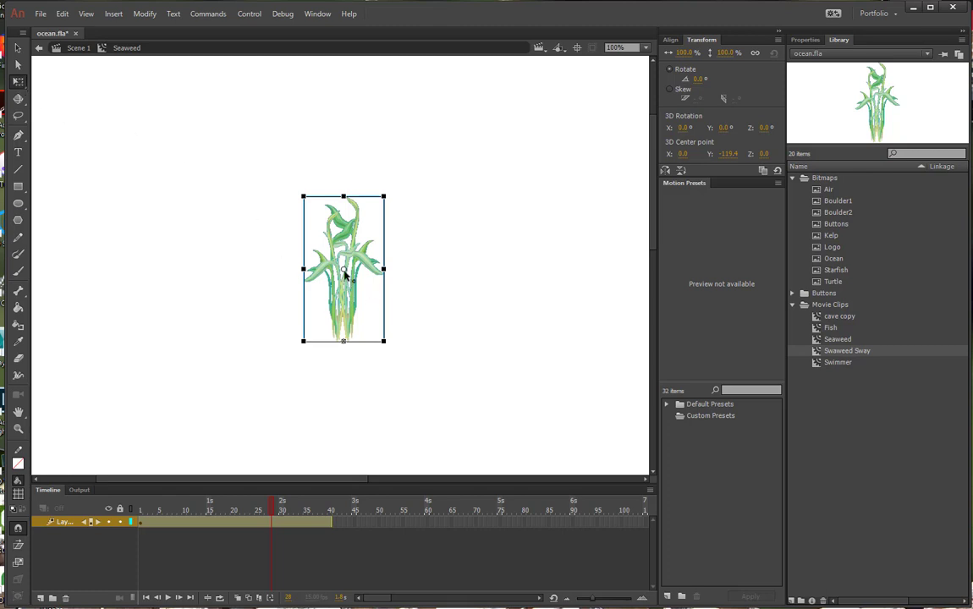
left_click_drag(343, 275, 342, 347)
left_click(670, 89)
left_click(187, 521)
left_click_drag(696, 99, 696, 99)
left_click(697, 99)
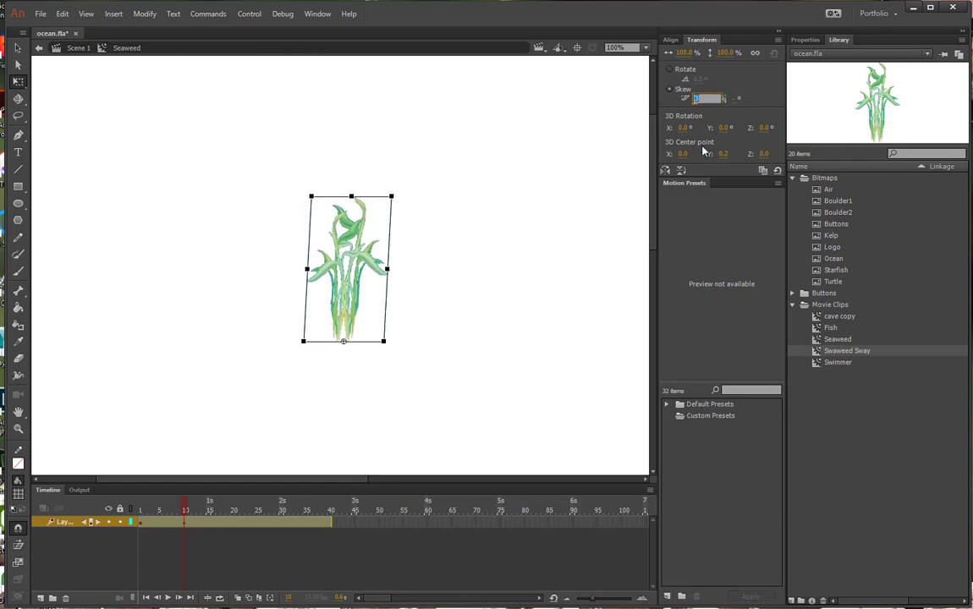
type("5")
key("Return")
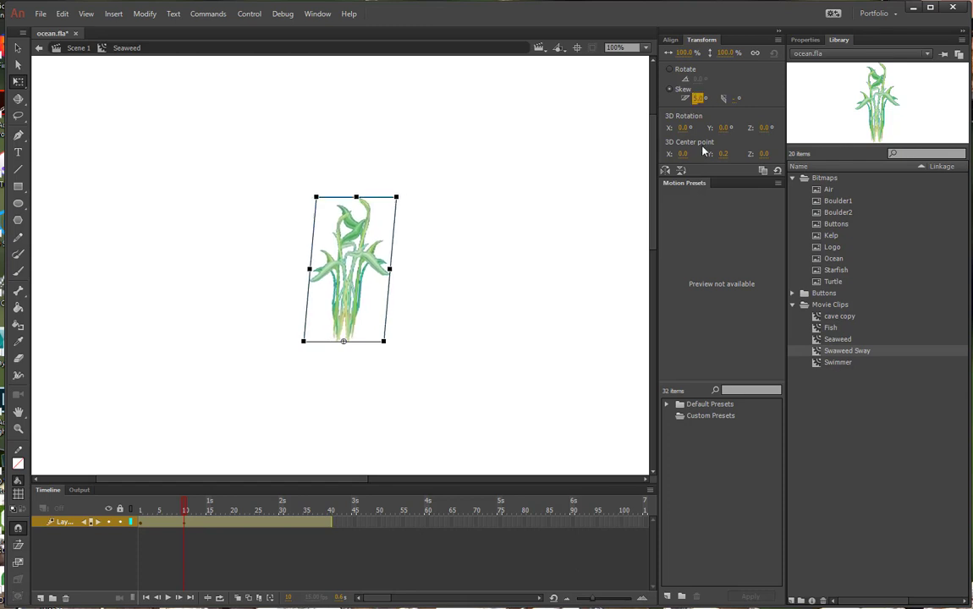
Skew the seaweed -5° at frame 30 so it leans left
left_click(541, 213)
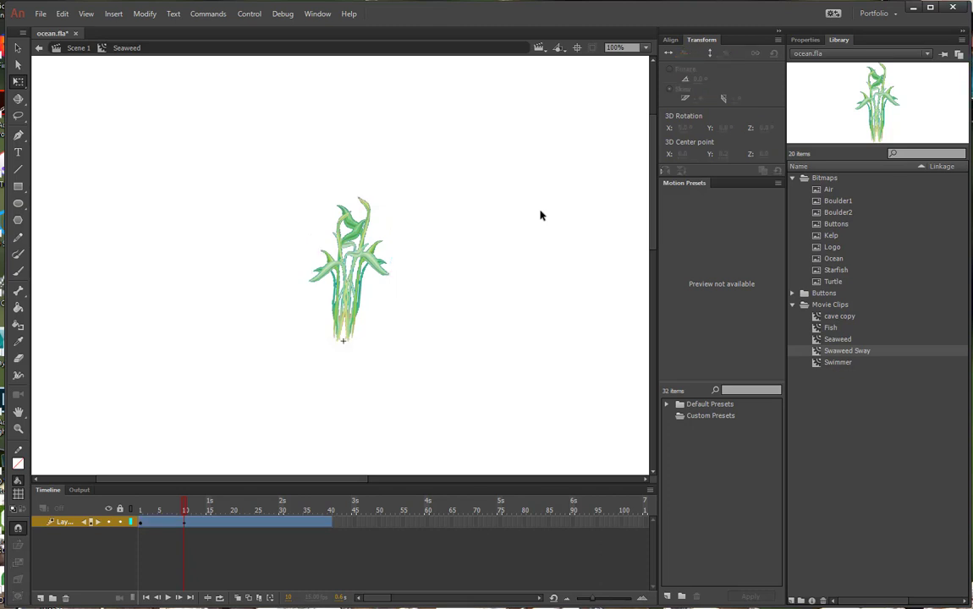
left_click(284, 522)
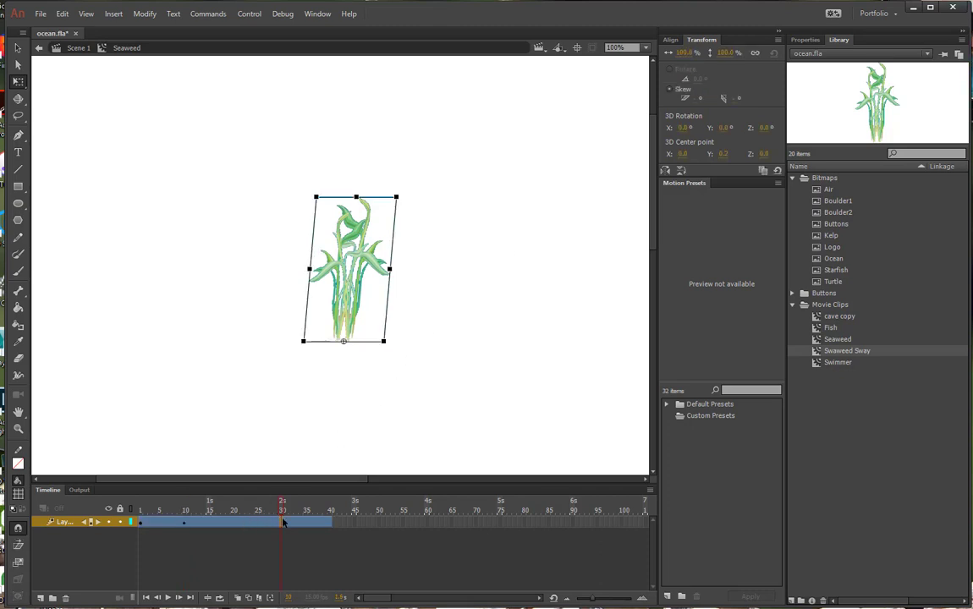
left_click(697, 99)
type("-5")
key("Return")
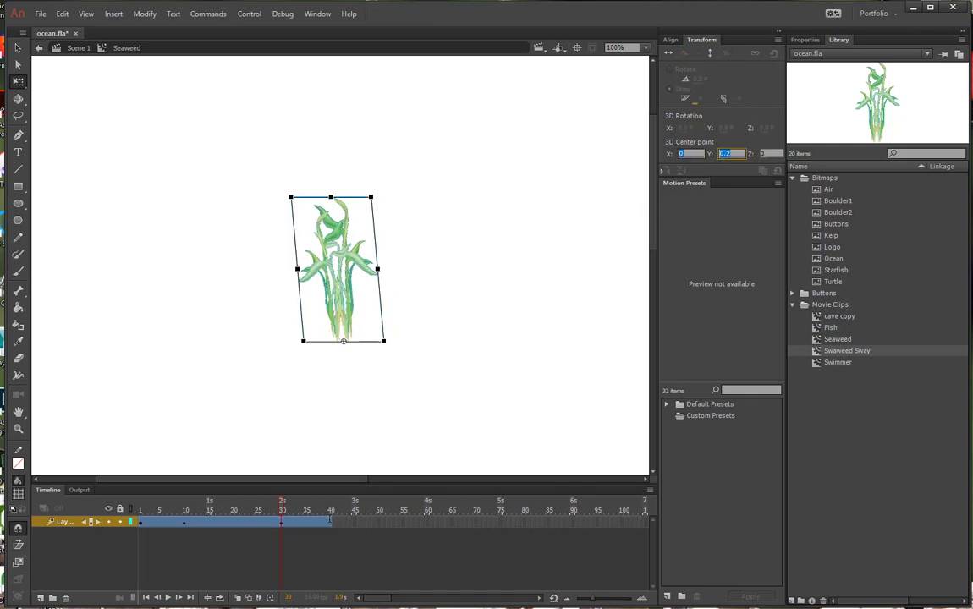
Straighten the seaweed back to 0° skew at frame 40
left_click(330, 521)
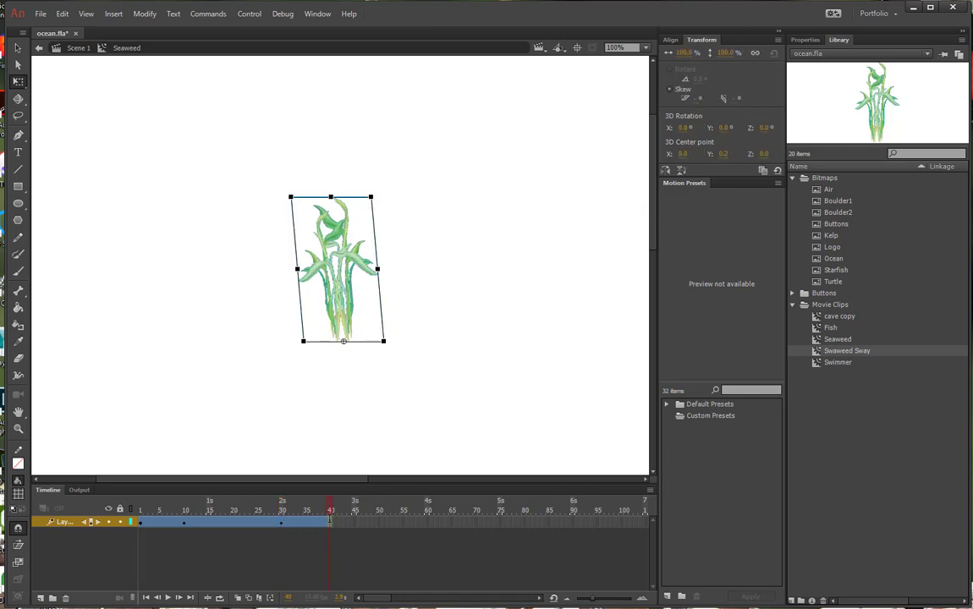
left_click(697, 99)
type("0")
key("Return")
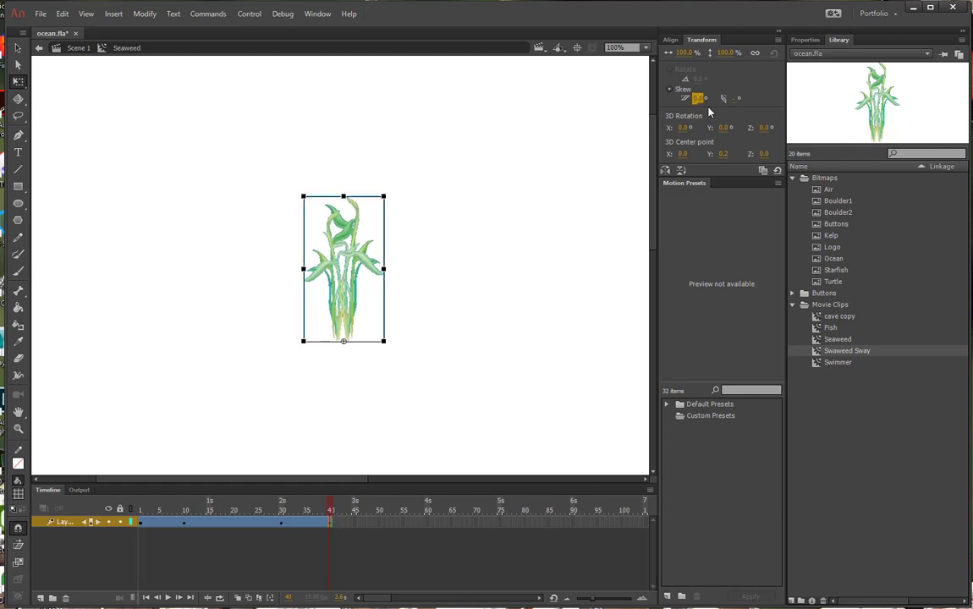
Return to Scene 1, test the movie with Ctrl+Enter, and close the preview window
left_click(74, 49)
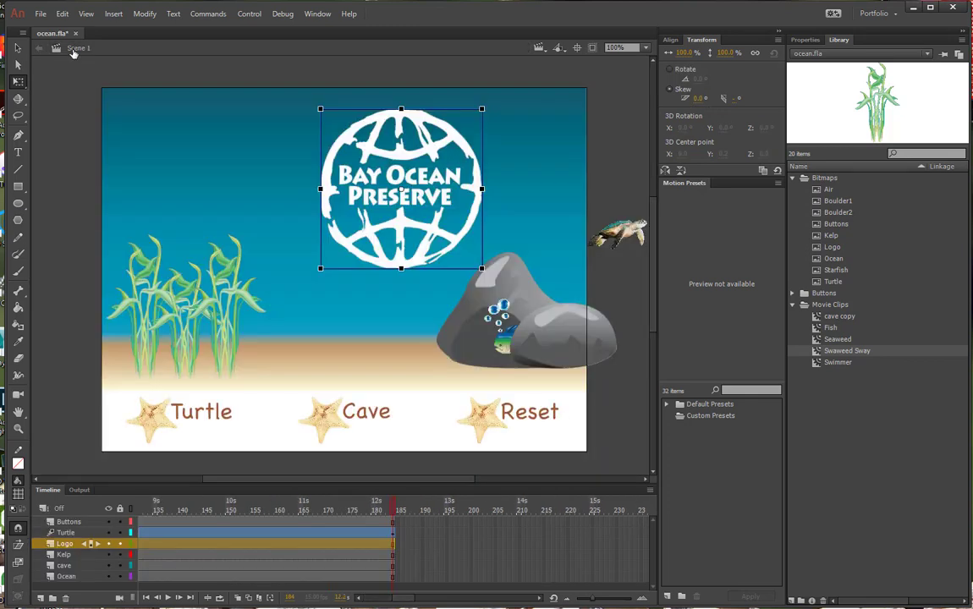
key("ctrl+Return")
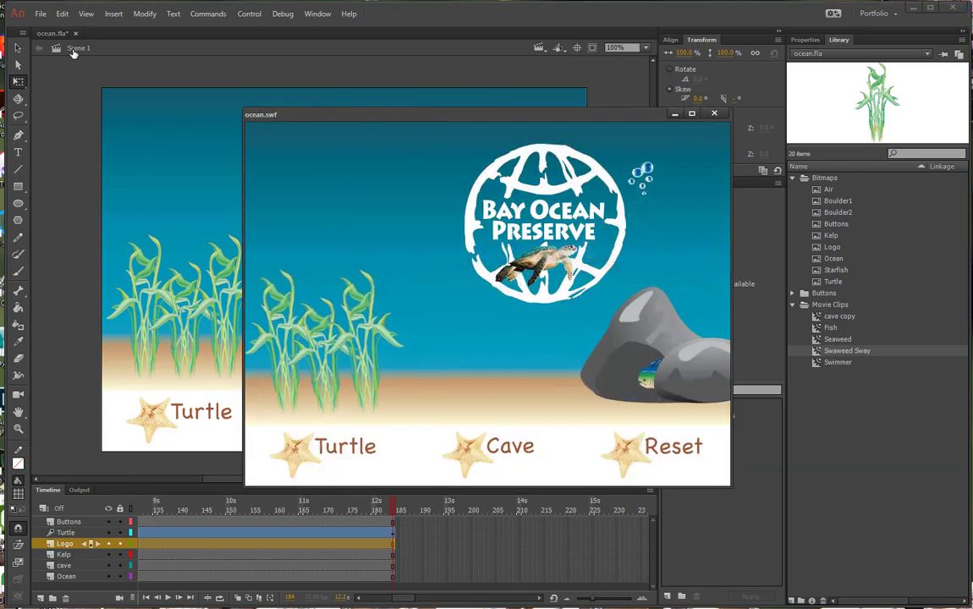
left_click(716, 116)
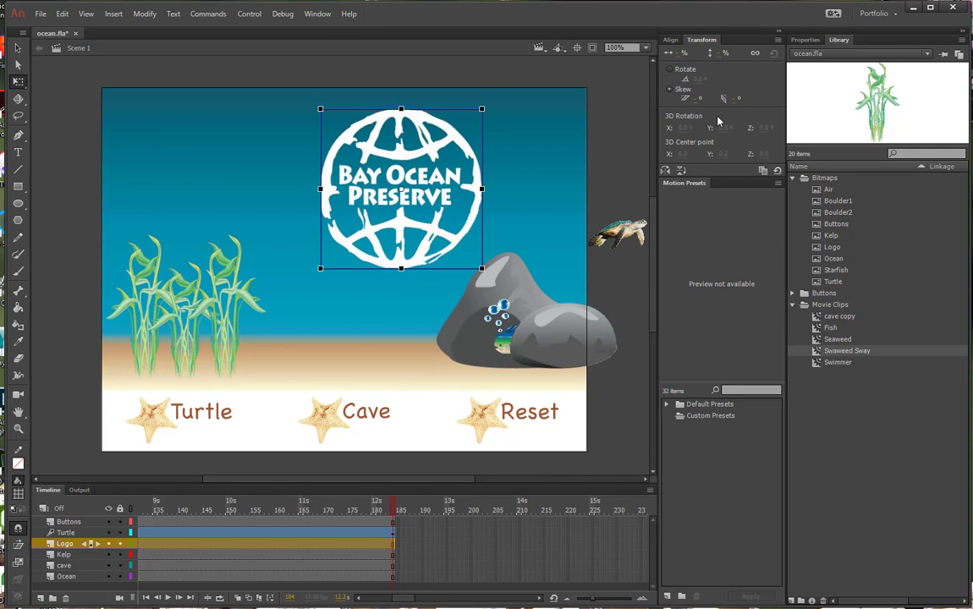
left_click(619, 410)
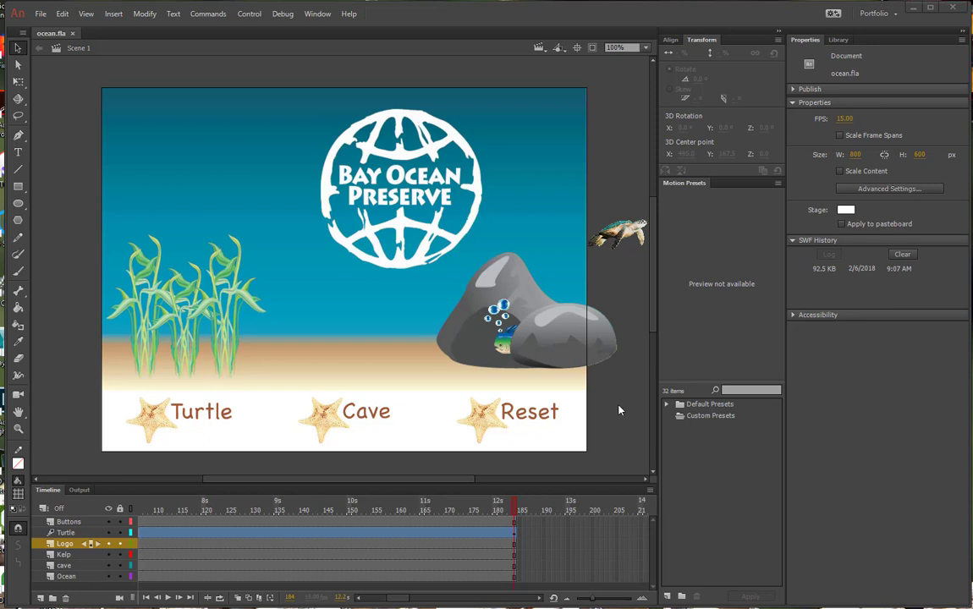
Convert the Bay Ocean Preserve logo with F8 into movie clip 'BOP' in the Movie Clips folder
left_click(404, 220)
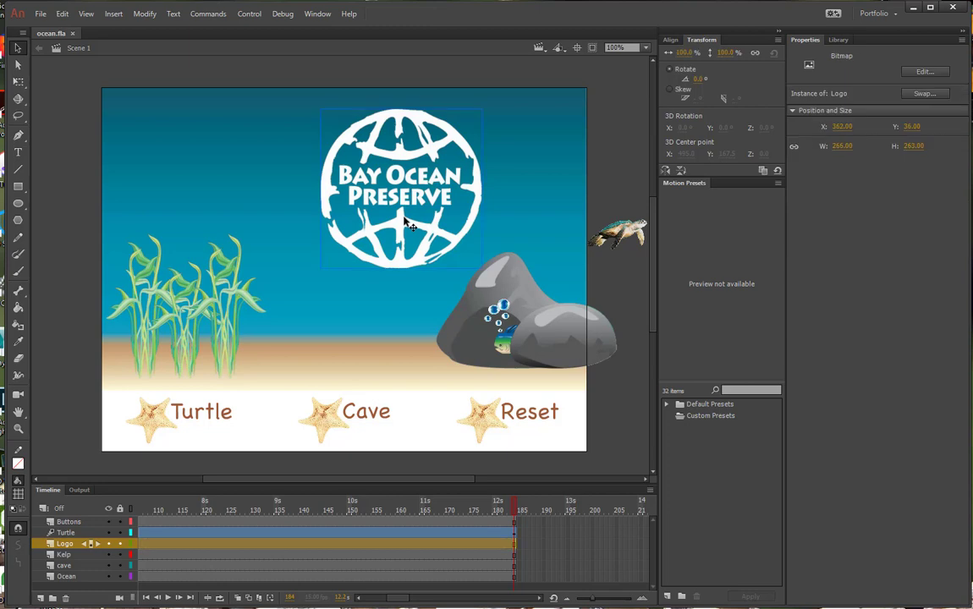
key("F8")
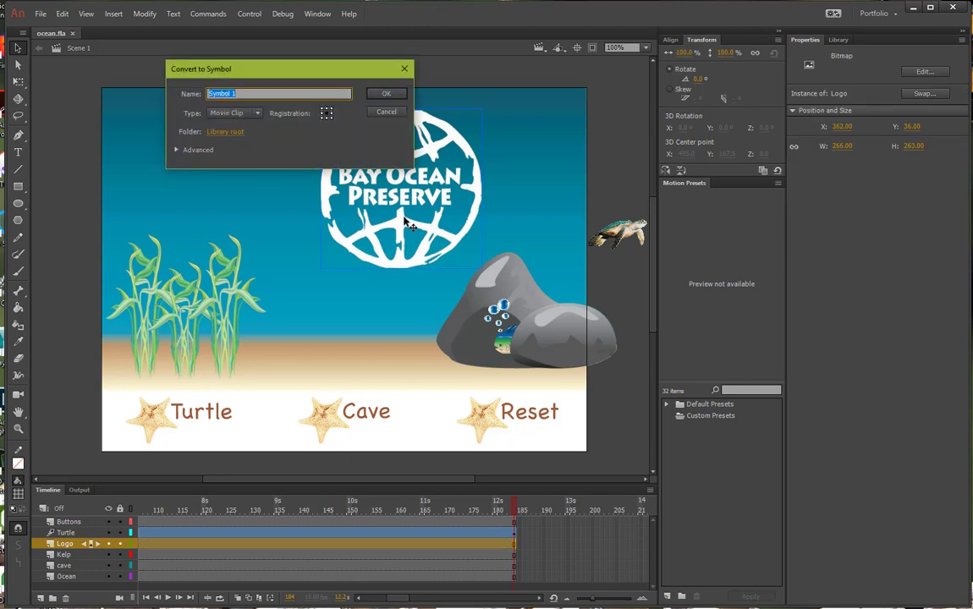
type("BOP")
left_click(234, 133)
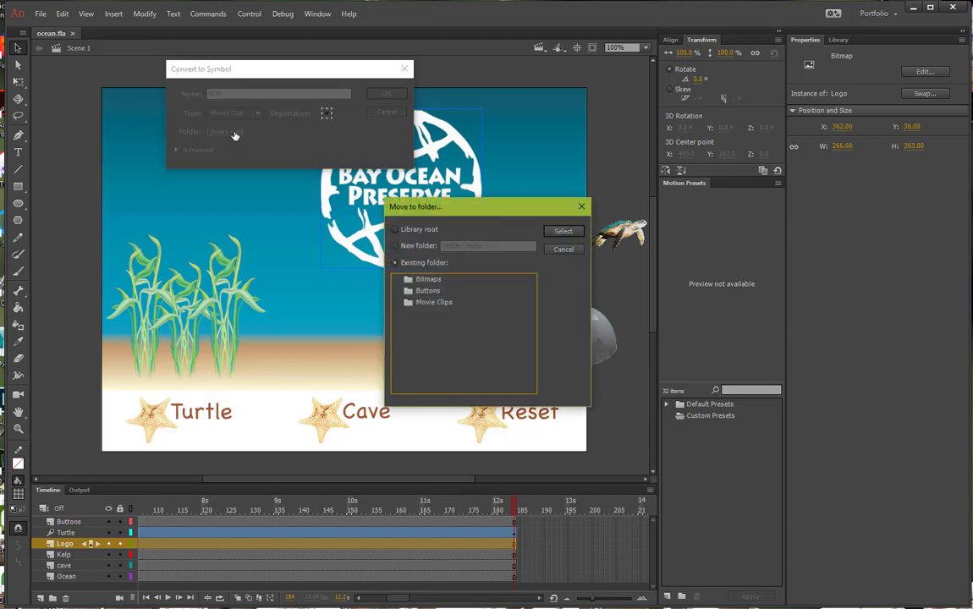
left_click(420, 304)
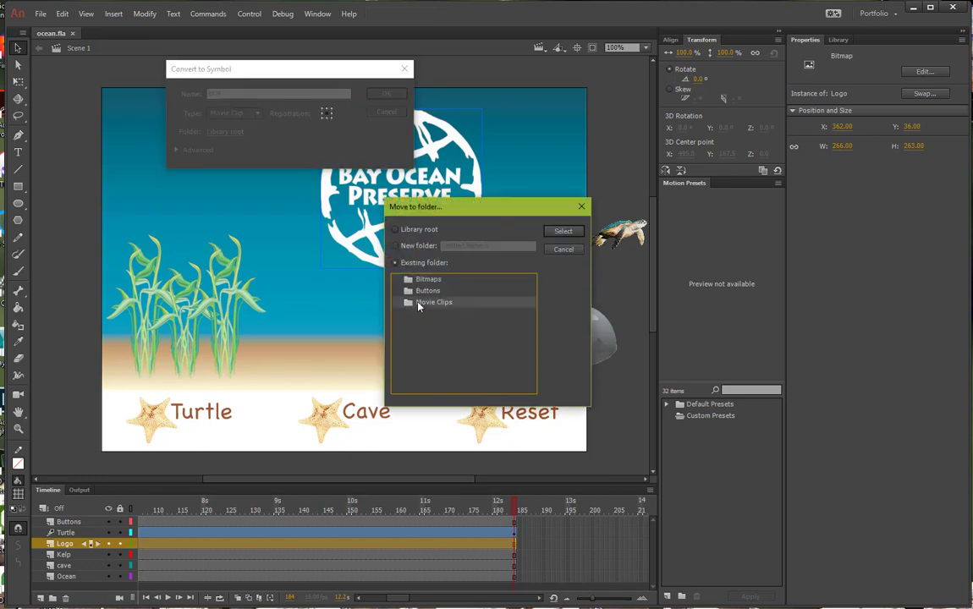
left_click(562, 230)
left_click(389, 95)
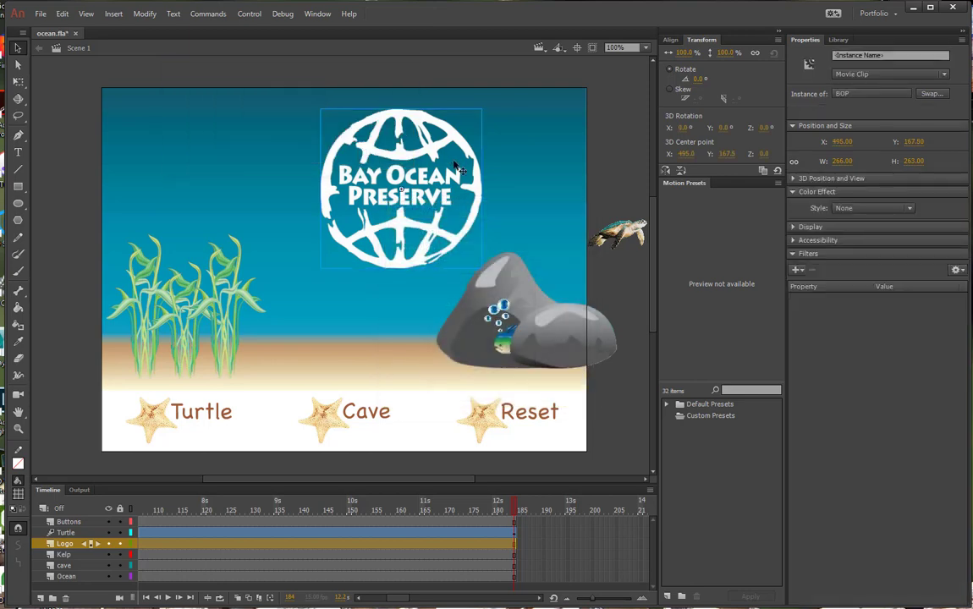
Inside BOP, extend the logo layer to frame 60 and motion-tween frames 1–60
double_click(403, 200)
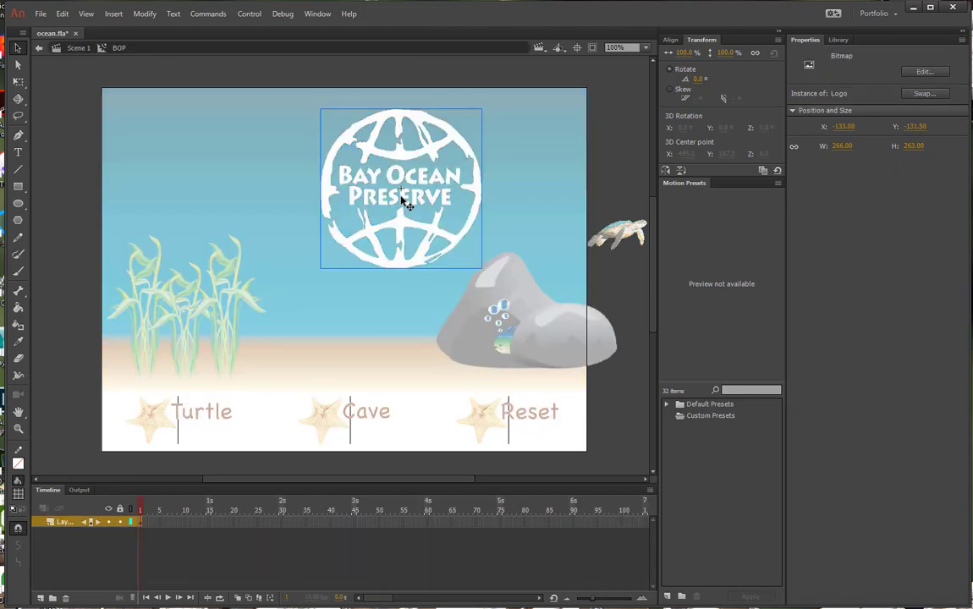
left_click(427, 522)
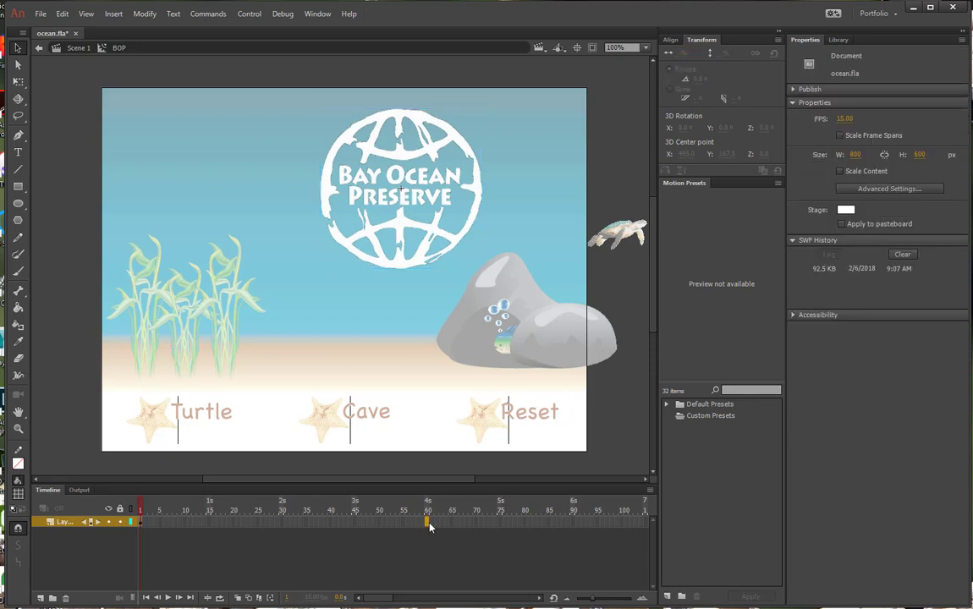
key("F5")
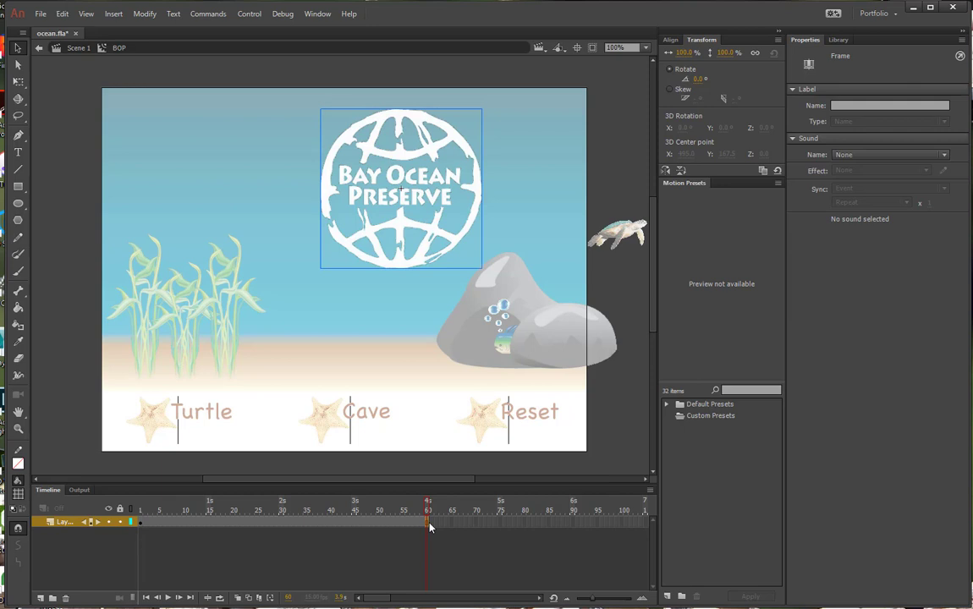
right_click(381, 526)
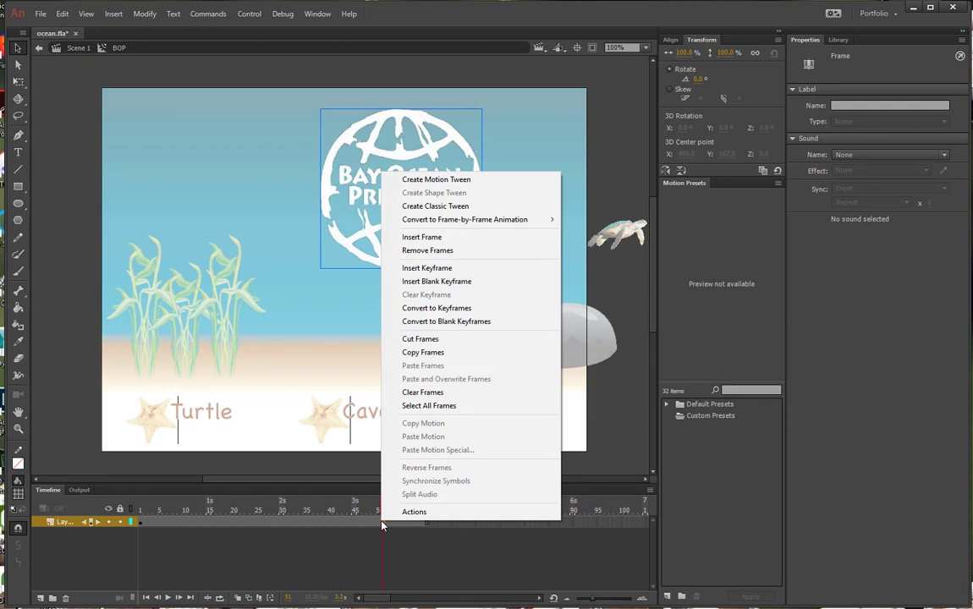
left_click(435, 181)
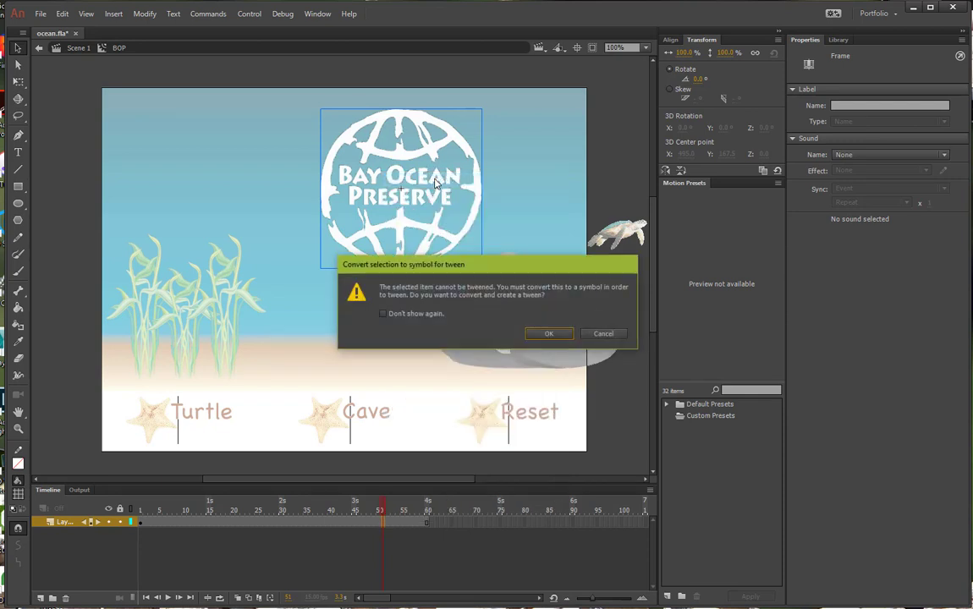
left_click(555, 336)
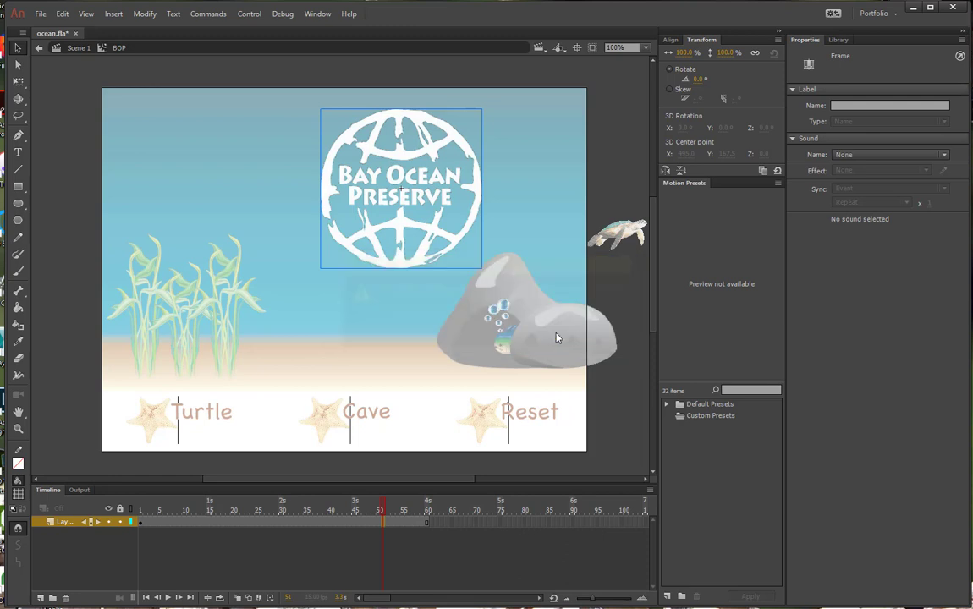
Rename Symbol 1 to 'BOP Animated', file it in Movie Clips, and reselect the logo at frame 1
left_click(838, 39)
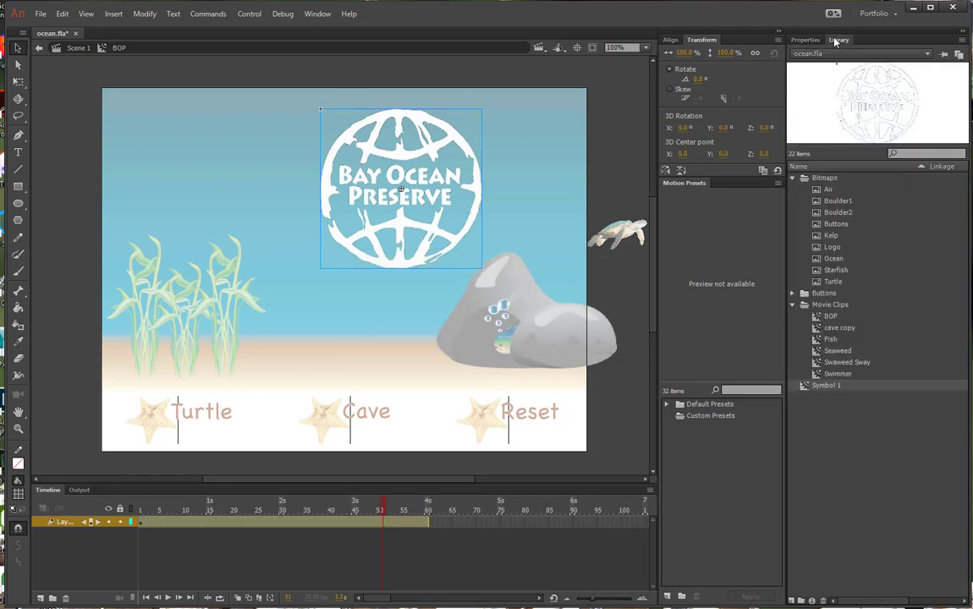
double_click(828, 387)
type("BOP Animated")
key("Return")
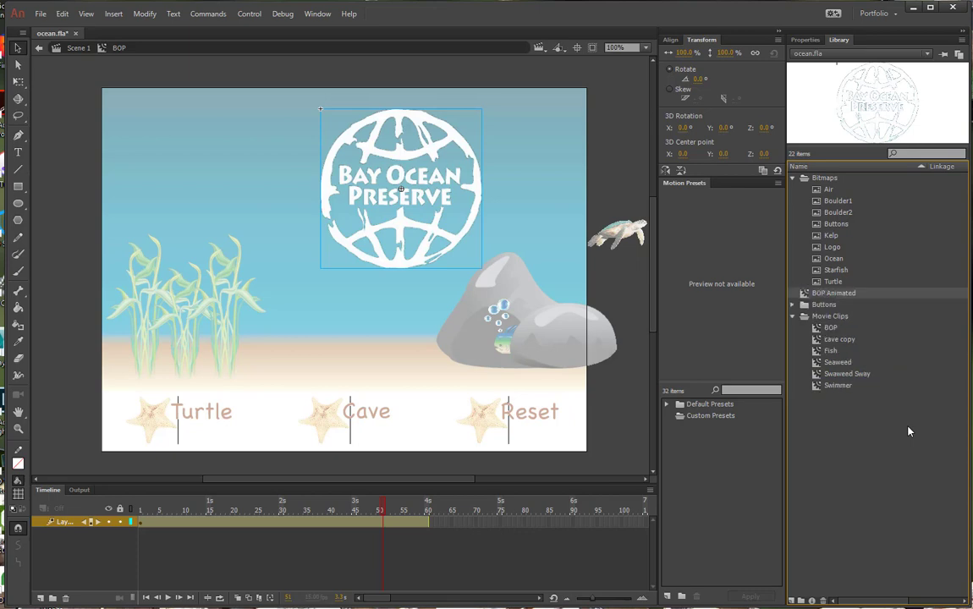
left_click_drag(807, 296, 819, 317)
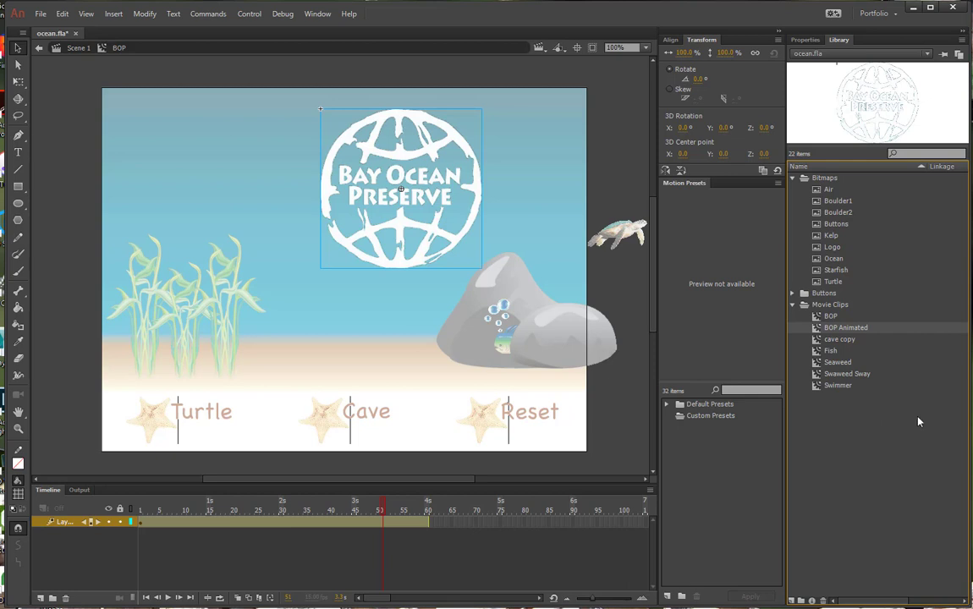
left_click(142, 516)
left_click(407, 234)
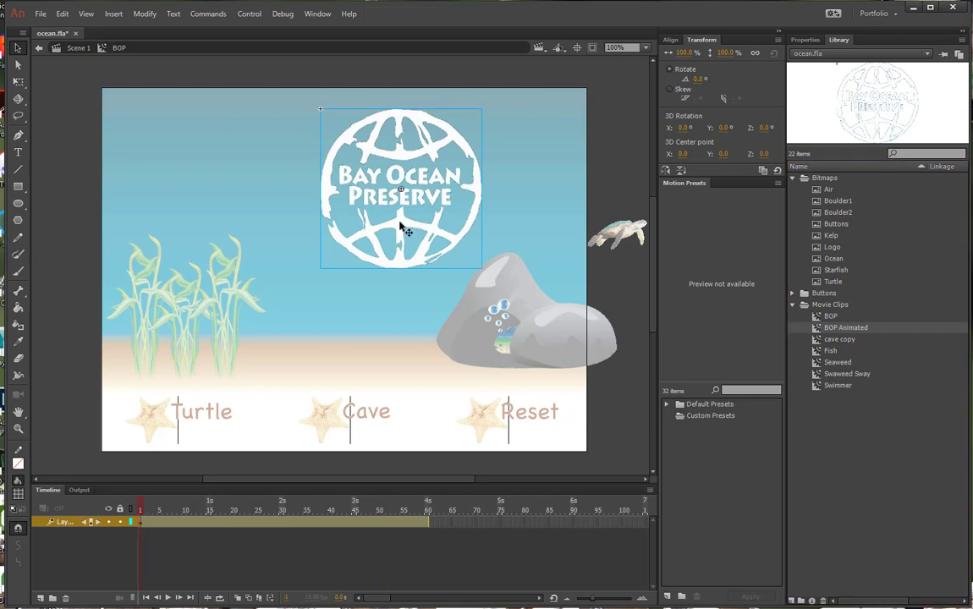
Add a Blur filter with a 30 px blur to the logo at frame 1
left_click(803, 42)
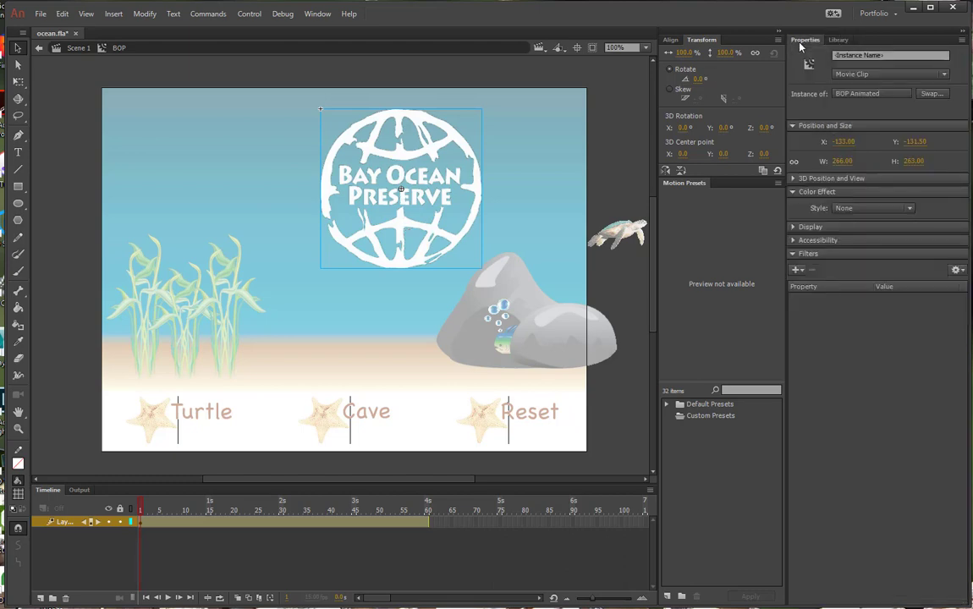
left_click(797, 269)
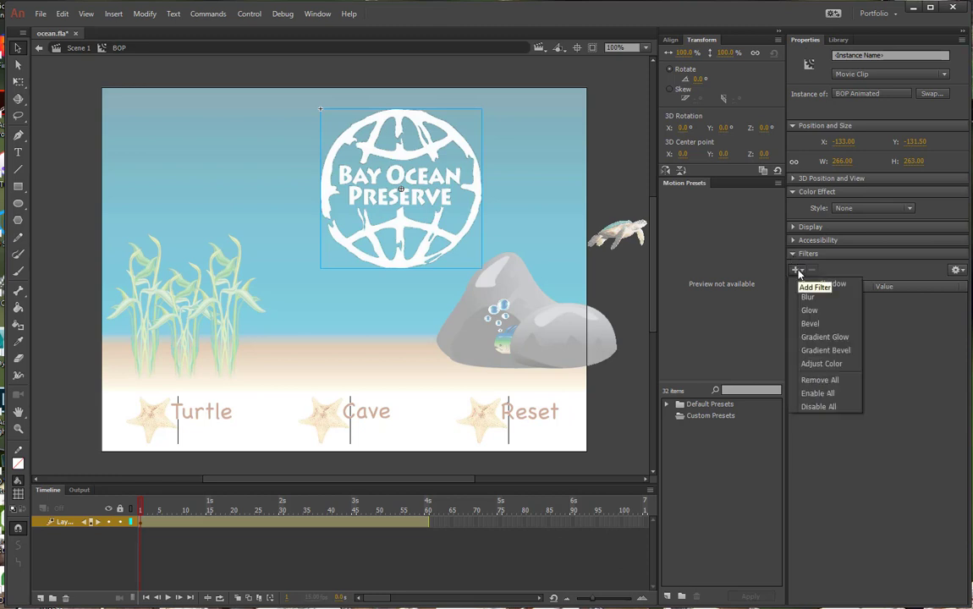
left_click(807, 298)
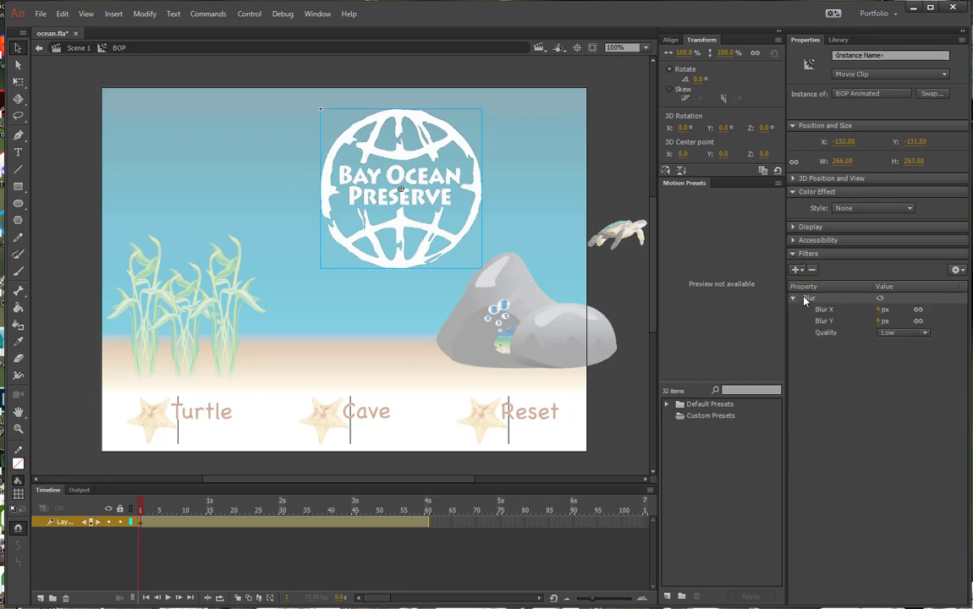
left_click(882, 310)
type("30")
key("Return")
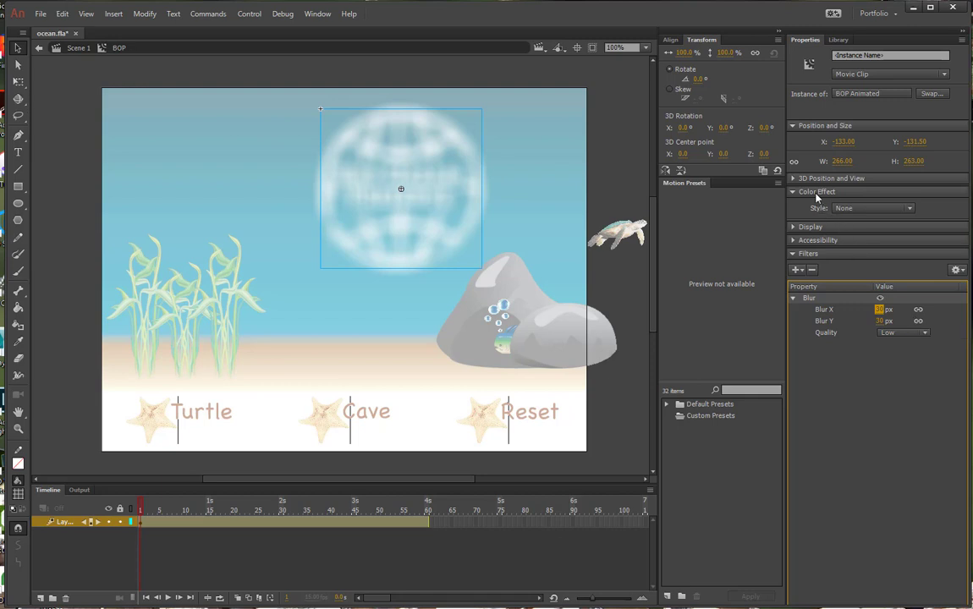
Set the logo's Alpha color effect to 0 so it starts transparent
left_click(910, 209)
left_click(854, 275)
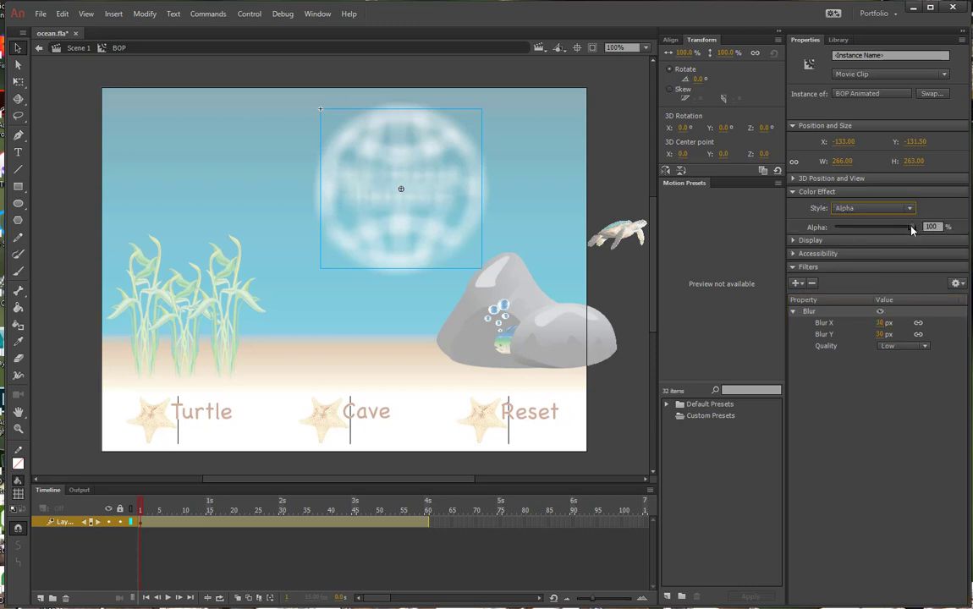
left_click_drag(911, 229, 837, 229)
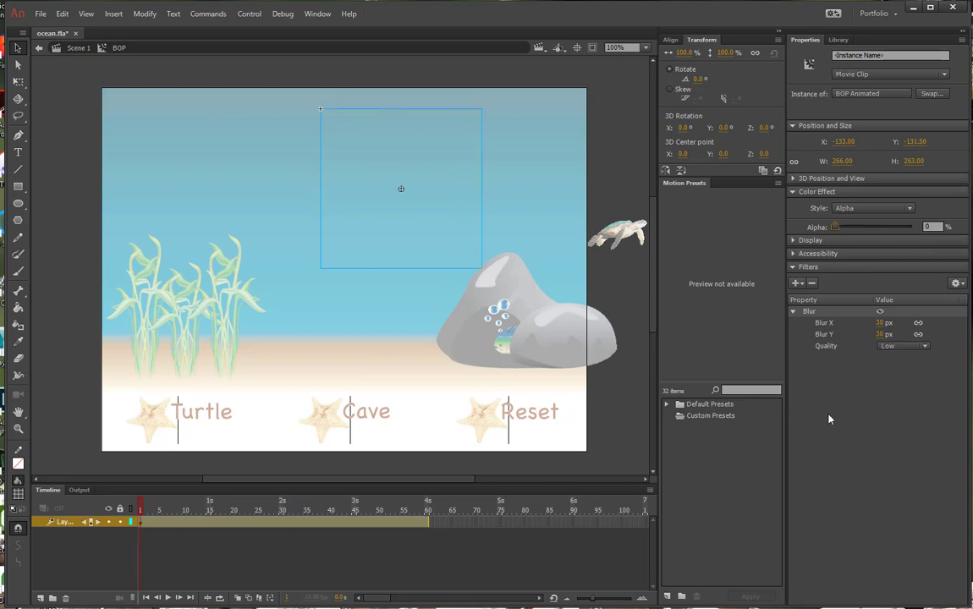
At frame 30, set the logo's blur to 0 and alpha to 100%
left_click(283, 522)
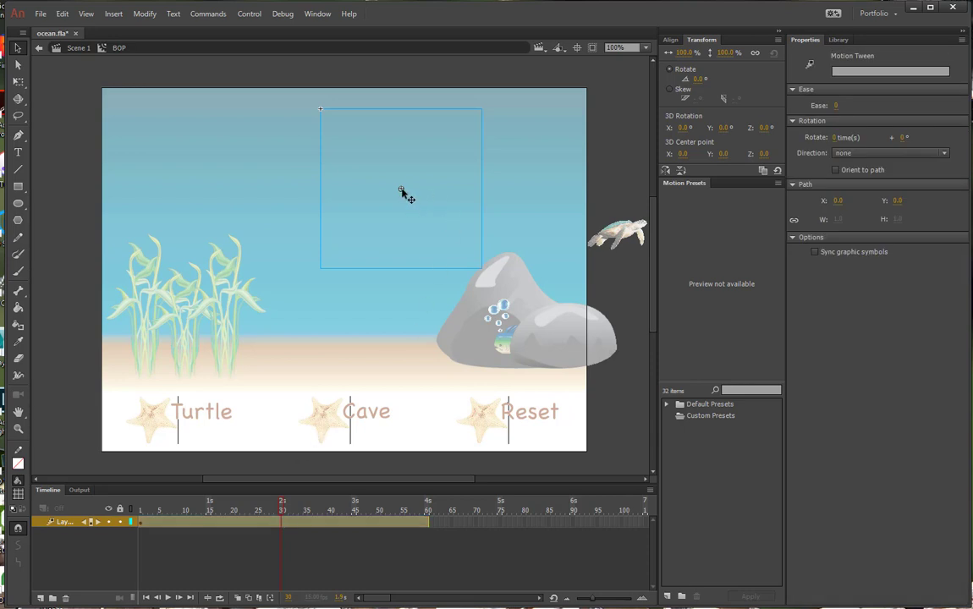
left_click(403, 194)
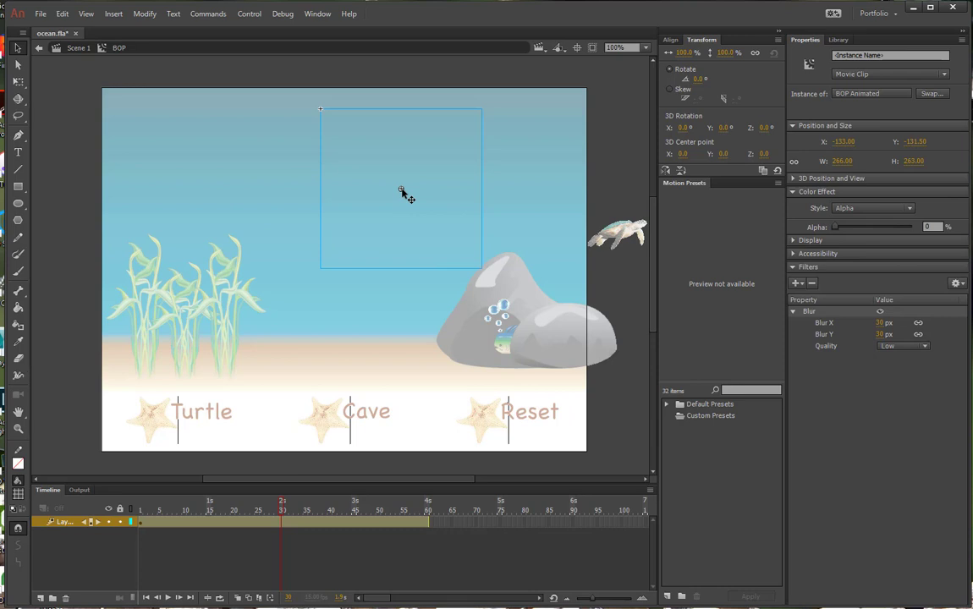
left_click(881, 325)
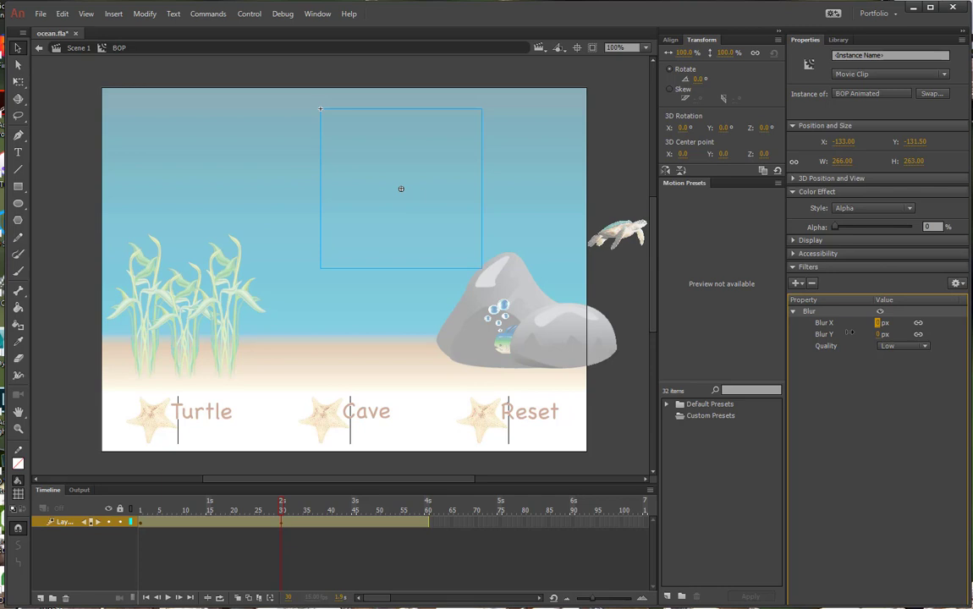
left_click_drag(837, 230, 913, 238)
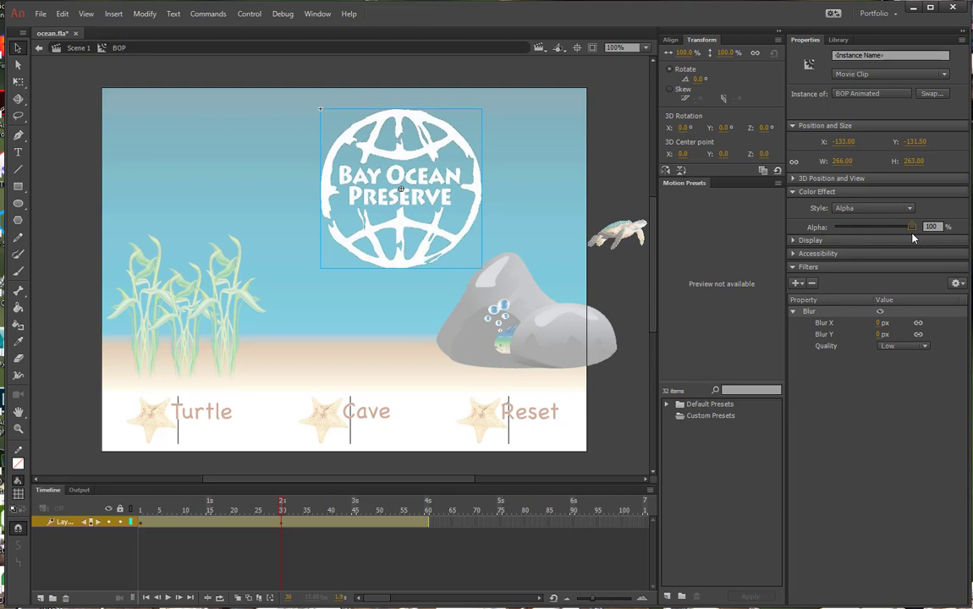
Play the fade-in from frame 1, then return to Scene 1
left_click(141, 522)
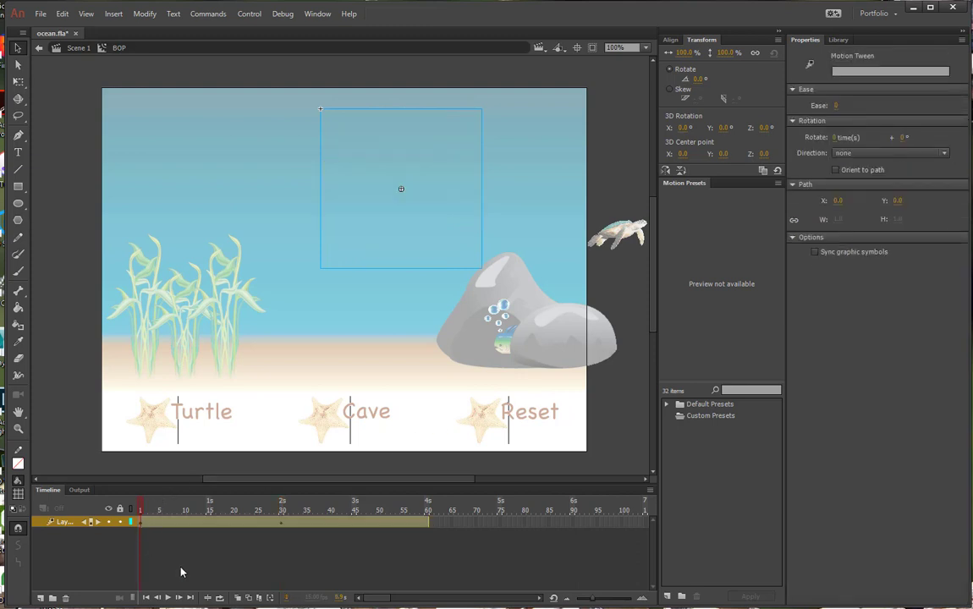
key("Return")
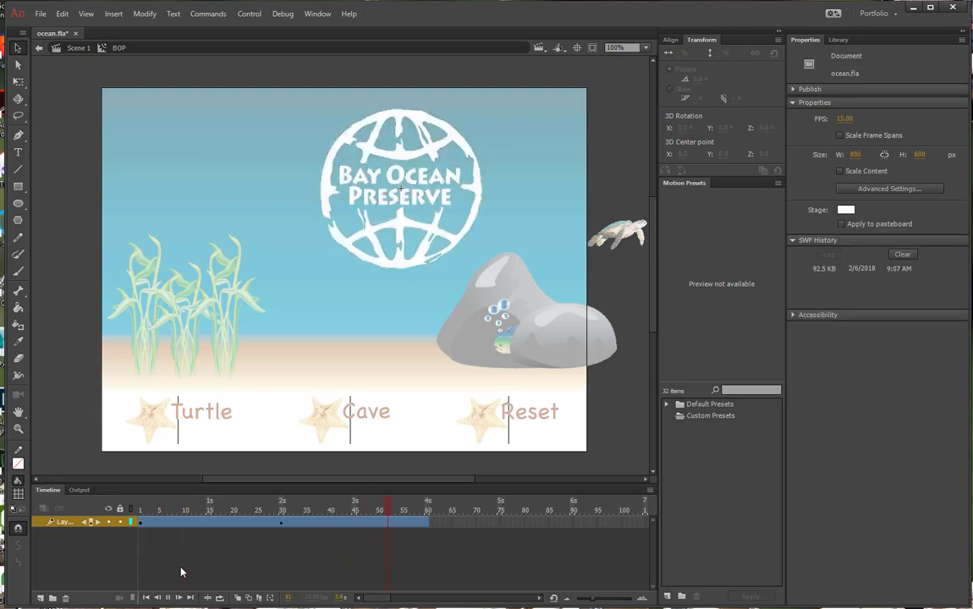
left_click(75, 48)
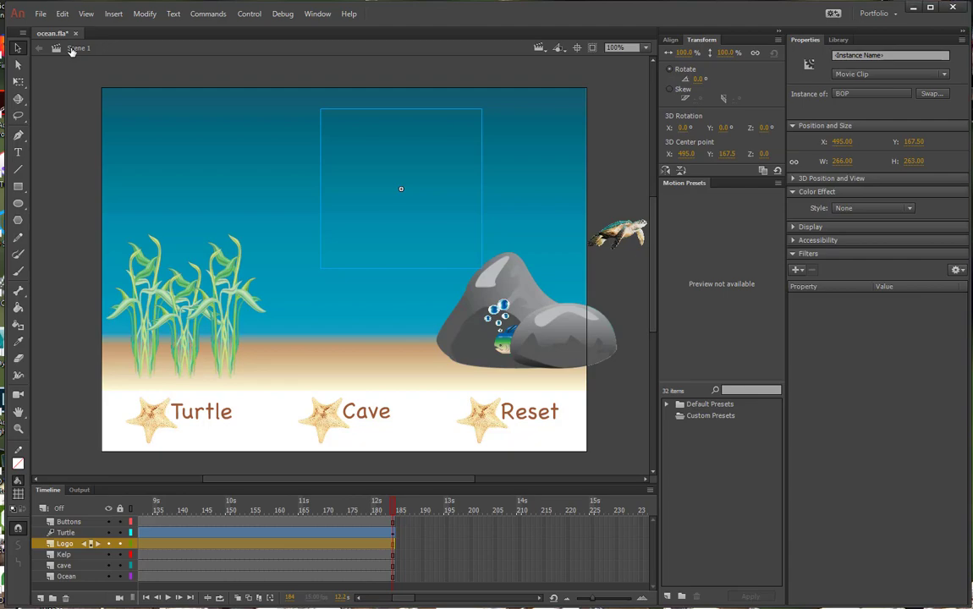